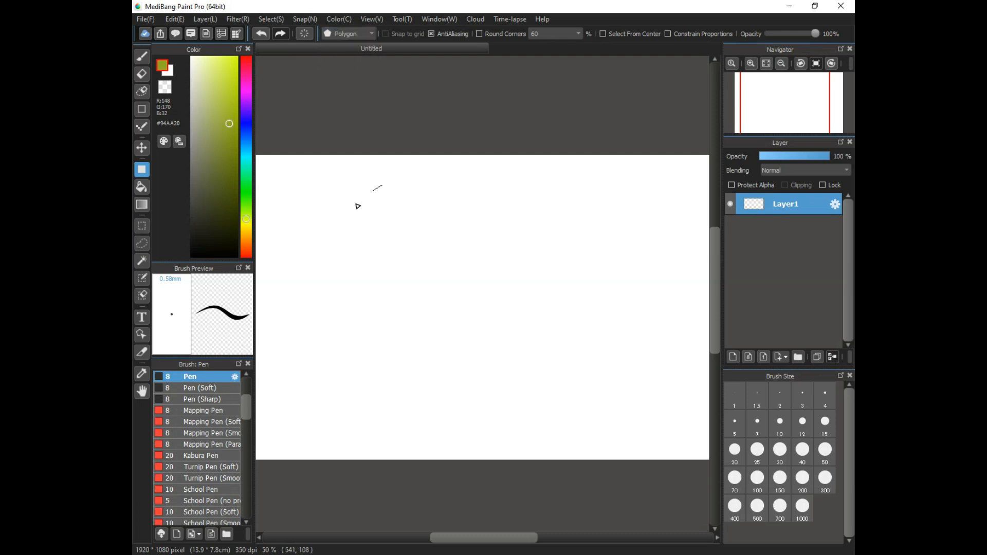
Outline the elephant's forehead, the outer edge of its trunk and the notched trunk tip with the filled Polygon shape.
{"action": "left_click", "coordinate": [316, 224]}
{"action": "left_click", "coordinate": [296, 285]}
{"action": "left_click", "coordinate": [319, 414]}
{"action": "left_click", "coordinate": [370, 418]}
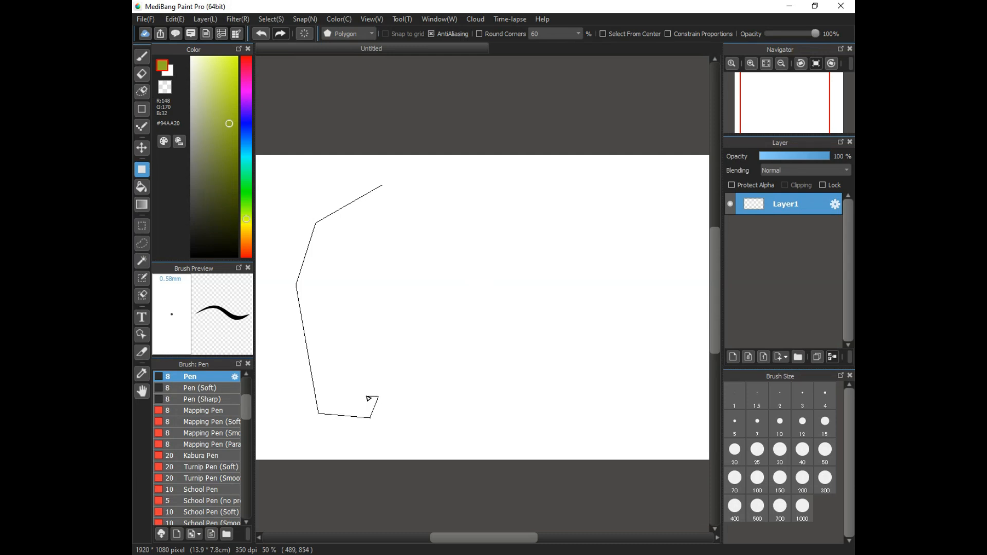
{"action": "left_click", "coordinate": [359, 401]}
{"action": "left_click", "coordinate": [333, 395]}
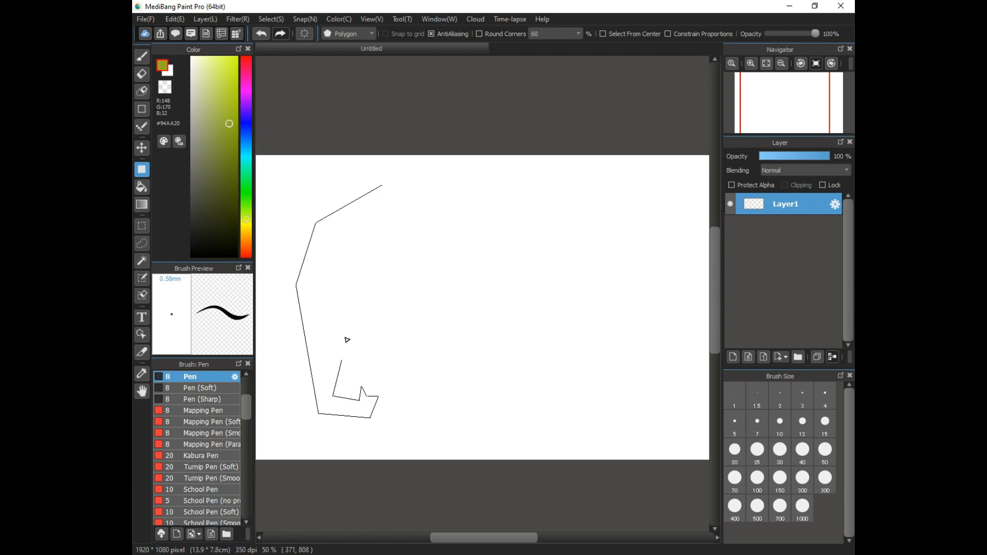
Continue the polygon up the inner edge of the trunk and form a narrow wedge-shaped open mouth.
{"action": "left_click", "coordinate": [344, 305]}
{"action": "left_click", "coordinate": [300, 303]}
{"action": "left_click", "coordinate": [344, 290]}
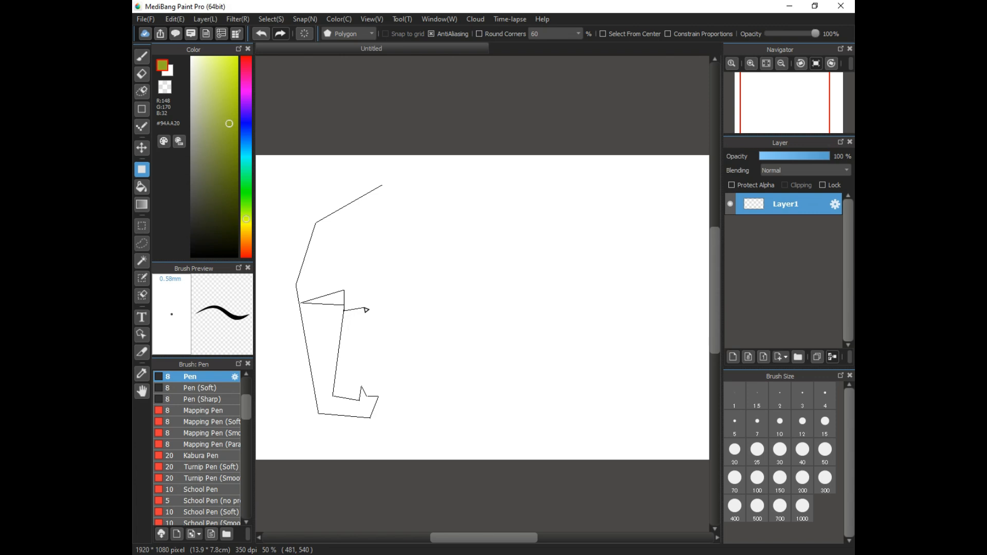
Continue the elephant polygon along the chin and chest, around two front legs with a narrow gap, and across the belly.
{"action": "left_click", "coordinate": [365, 308]}
{"action": "left_click", "coordinate": [417, 325]}
{"action": "left_click", "coordinate": [443, 436]}
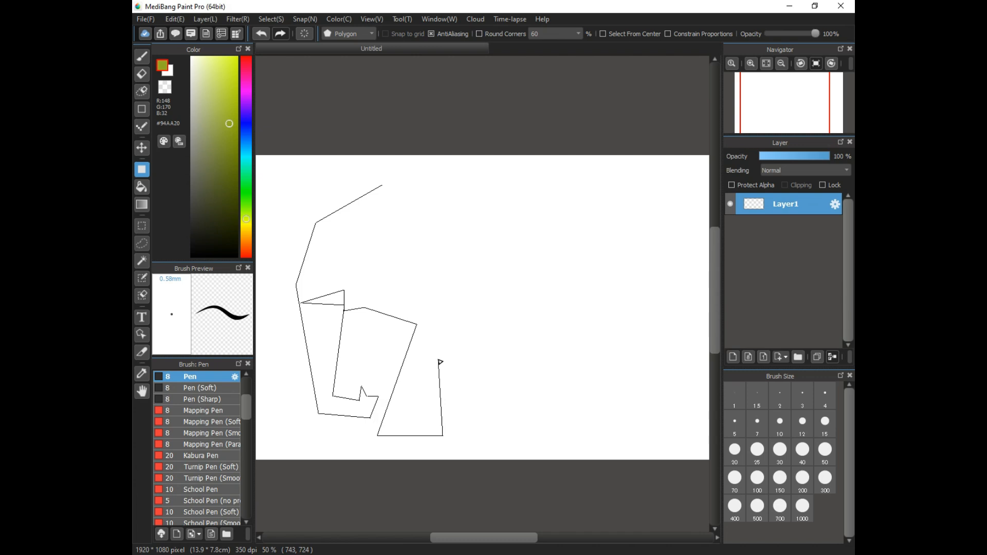
{"action": "left_click", "coordinate": [442, 350]}
{"action": "left_click", "coordinate": [457, 350]}
{"action": "left_click", "coordinate": [447, 434]}
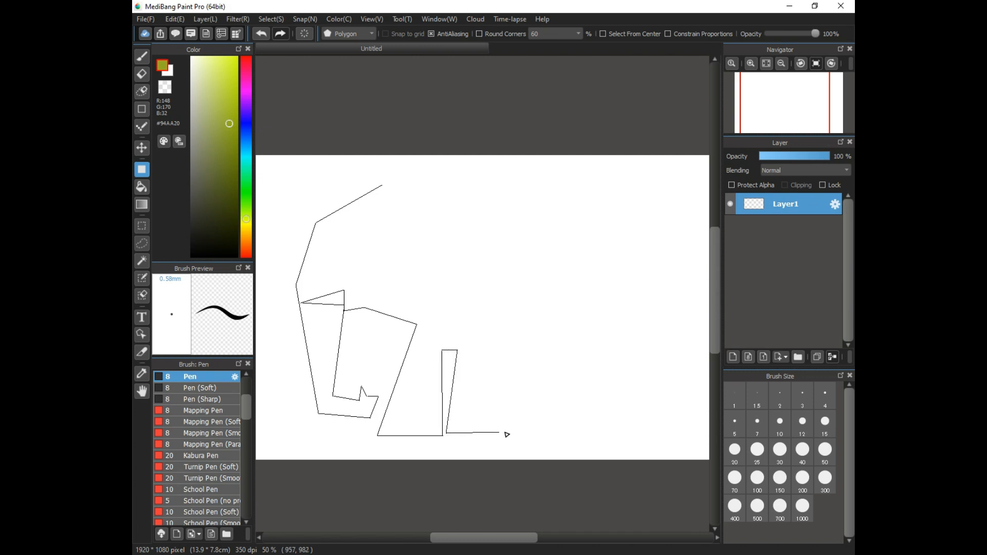
{"action": "left_click", "coordinate": [505, 431]}
{"action": "left_click", "coordinate": [484, 349]}
{"action": "left_click", "coordinate": [575, 340]}
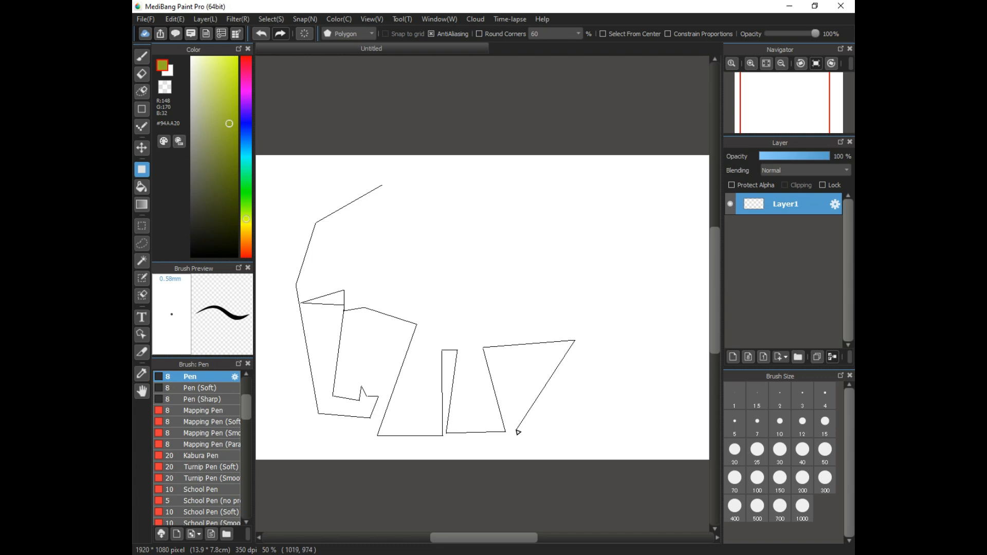
Continue the polygon around two hind legs separated by a narrow gap, ending at the base of the rump.
{"action": "left_click", "coordinate": [530, 429]}
{"action": "left_click", "coordinate": [596, 429]}
{"action": "left_click", "coordinate": [598, 349]}
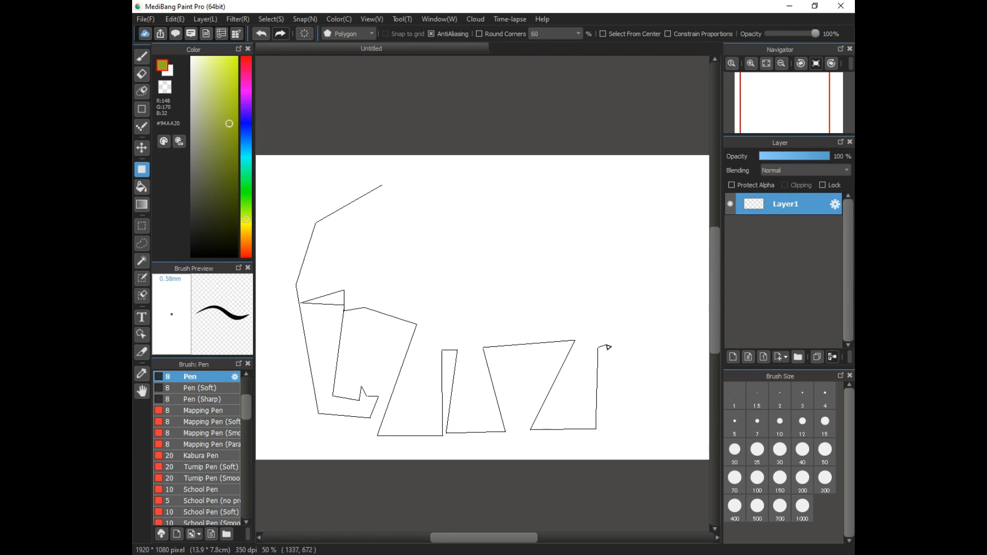
{"action": "left_click", "coordinate": [606, 344]}
{"action": "left_click", "coordinate": [605, 426]}
{"action": "left_click", "coordinate": [660, 424]}
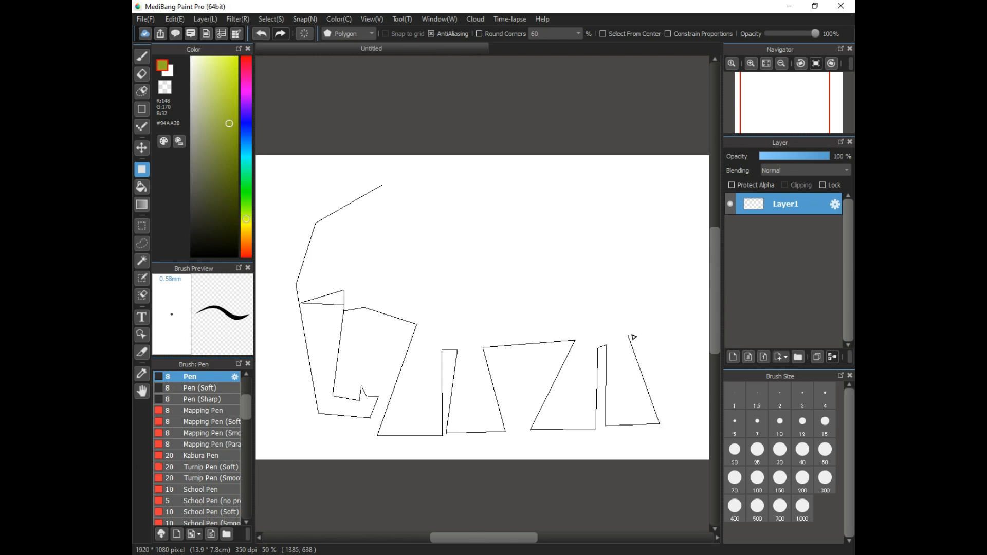
{"action": "left_click", "coordinate": [633, 337]}
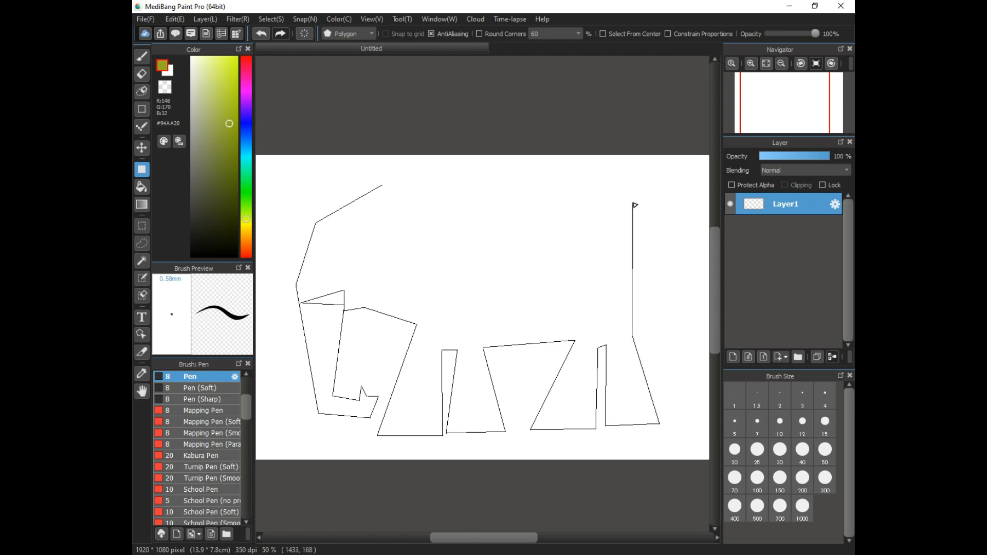
Trace the elephant's rump, arched back and neck, and close the polygon at the top of the head.
{"action": "left_click", "coordinate": [633, 203]}
{"action": "left_click", "coordinate": [542, 170]}
{"action": "left_click", "coordinate": [403, 208]}
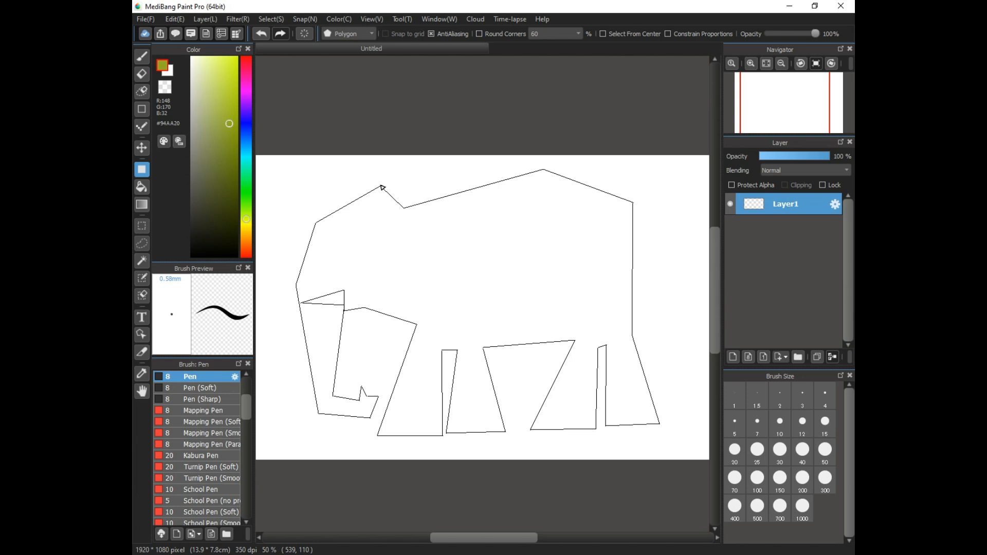
{"action": "left_click", "coordinate": [382, 187]}
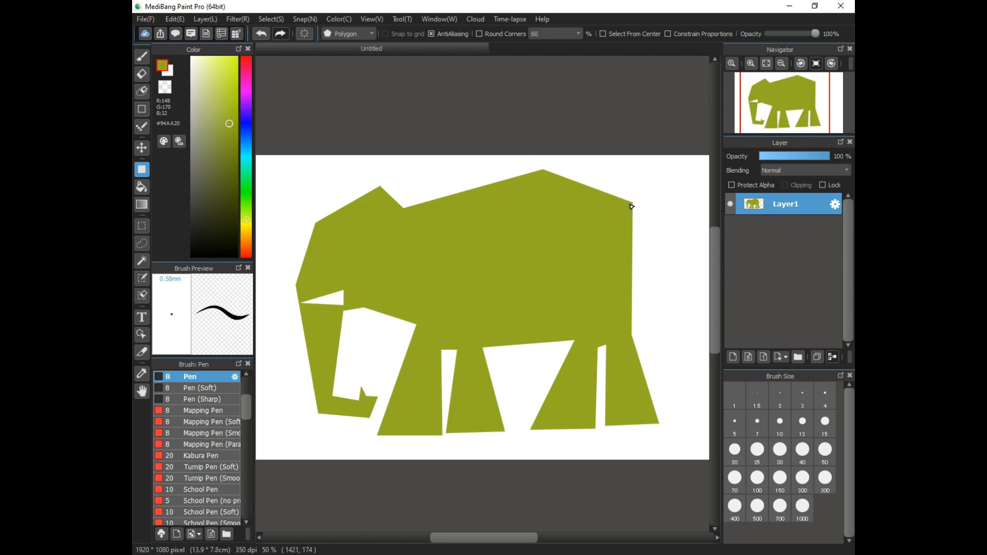
Add a thin bent tail with a spiky tuft as a filled polygon hanging from the upper corner of the rump.
{"action": "left_click", "coordinate": [631, 205]}
{"action": "left_click", "coordinate": [654, 245]}
{"action": "left_click", "coordinate": [653, 300]}
{"action": "left_click", "coordinate": [663, 313]}
{"action": "left_click", "coordinate": [658, 325]}
{"action": "left_click", "coordinate": [641, 305]}
{"action": "left_click", "coordinate": [651, 299]}
{"action": "left_click", "coordinate": [643, 244]}
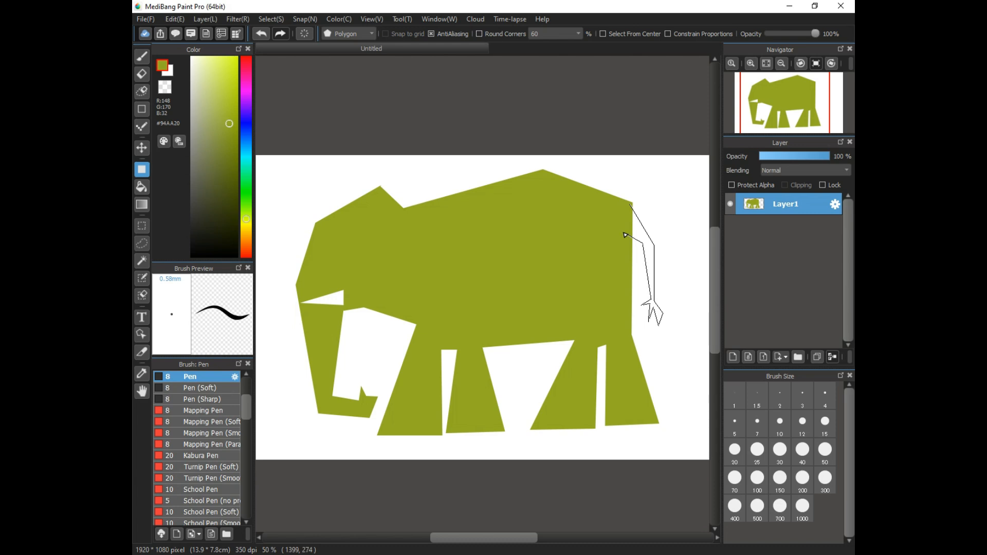
{"action": "left_click", "coordinate": [632, 204]}
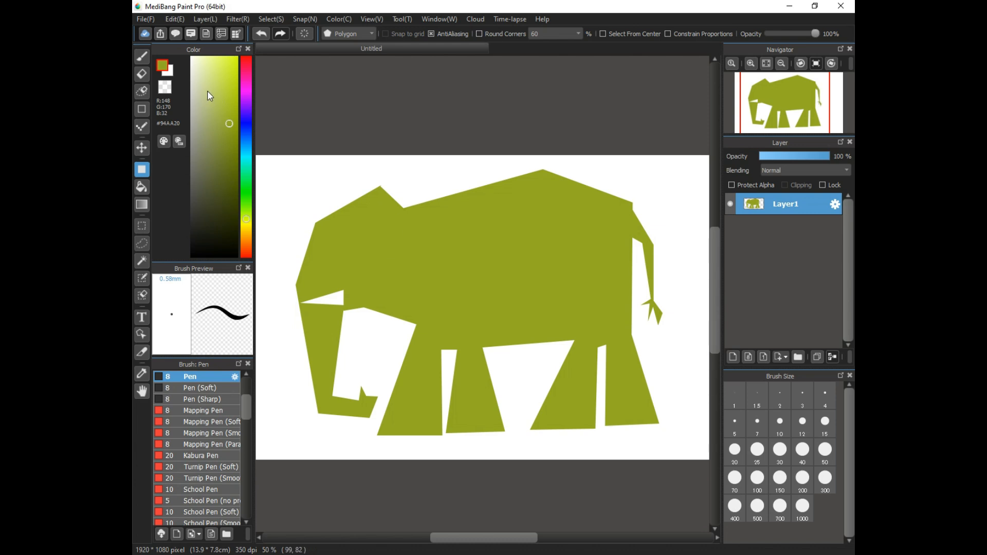
Add a four-sided ear behind the head as a filled polygon in pale grey-green (RGB 224, 228, 206).
{"action": "left_click", "coordinate": [195, 78]}
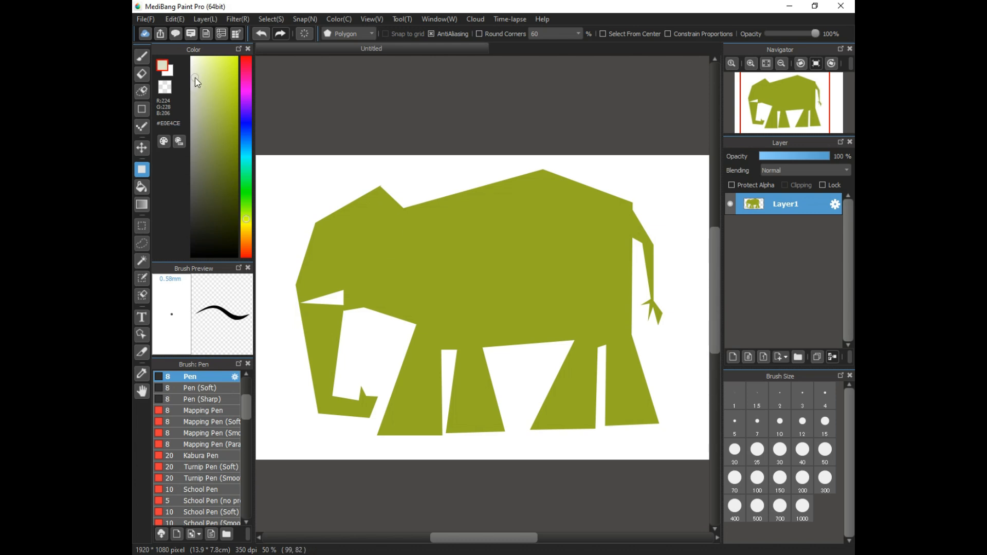
{"action": "left_click", "coordinate": [372, 225]}
{"action": "left_click", "coordinate": [440, 209]}
{"action": "left_click", "coordinate": [415, 306]}
{"action": "left_click", "coordinate": [367, 288]}
{"action": "left_click", "coordinate": [372, 227]}
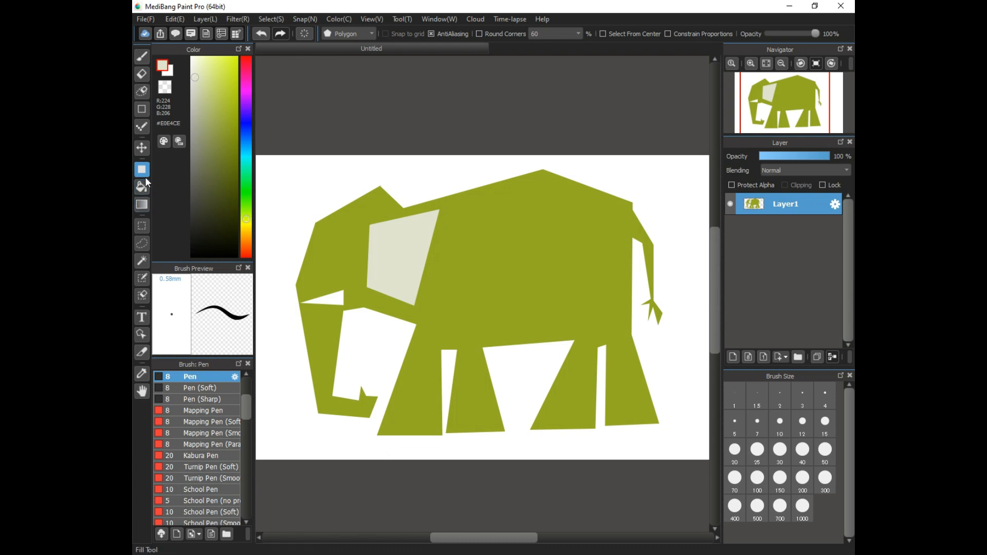
Place a small filled circle on the elephant's head as the eye, using the Ellipse shape.
{"action": "left_click", "coordinate": [338, 36]}
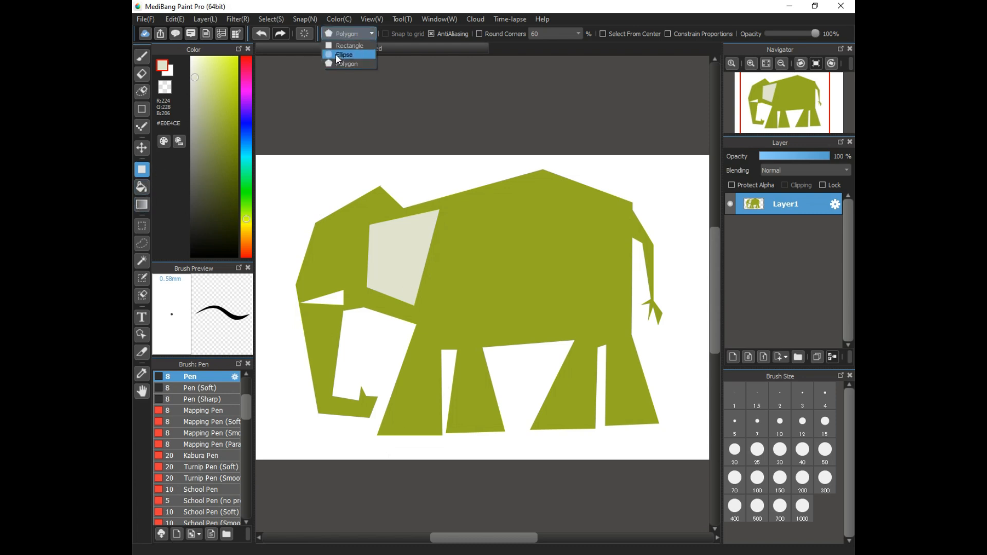
{"action": "left_click", "coordinate": [341, 54]}
{"action": "left_click_drag", "start_coordinate": [317, 232], "coordinate": [344, 258]}
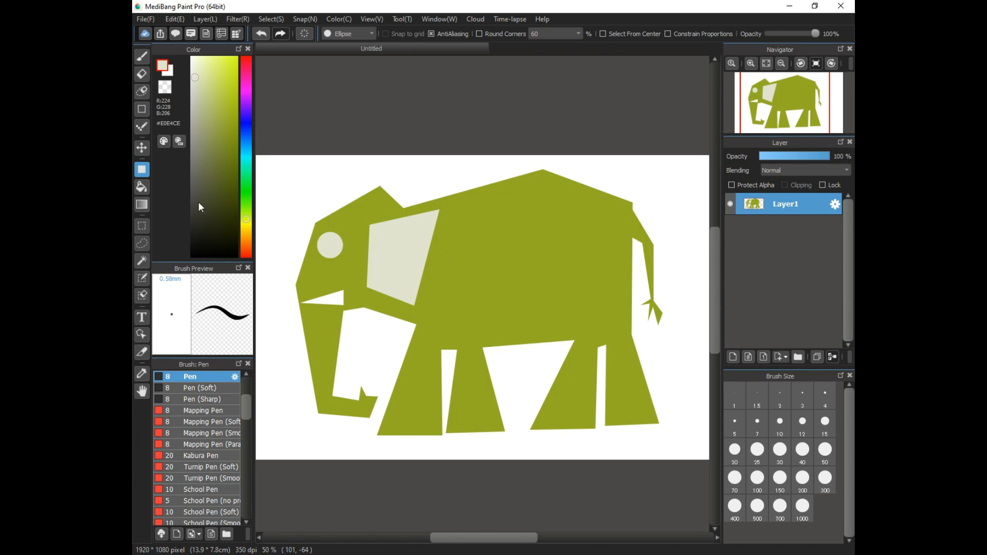
Sample white from the canvas background and fill the eye circle with it using the Bucket tool.
{"action": "left_click", "coordinate": [143, 378]}
{"action": "left_click", "coordinate": [271, 291]}
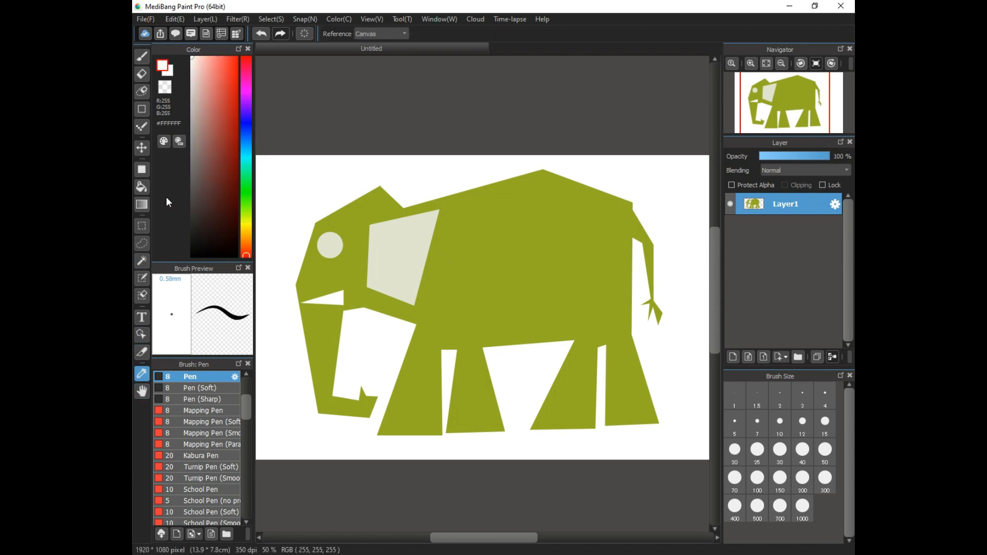
{"action": "left_click", "coordinate": [141, 187]}
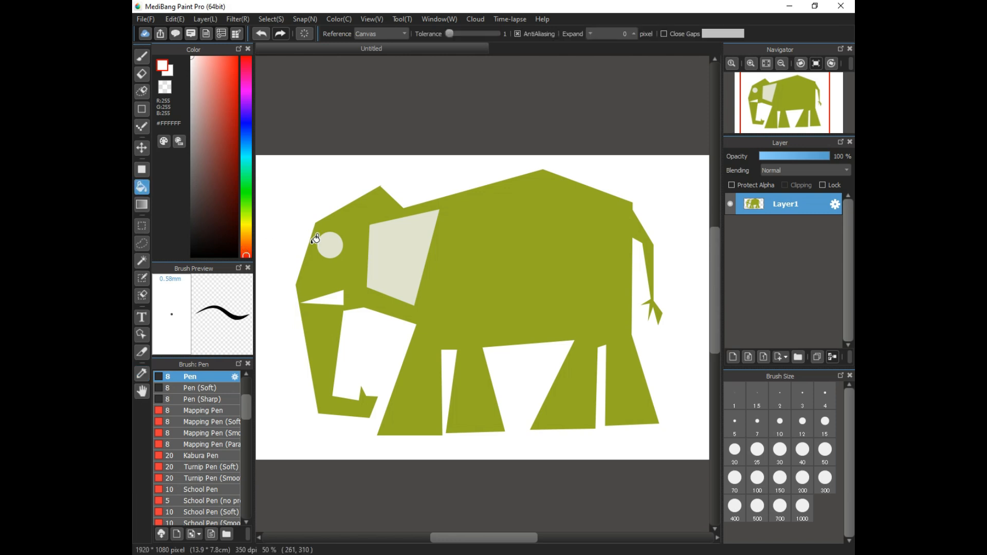
{"action": "left_click", "coordinate": [337, 243]}
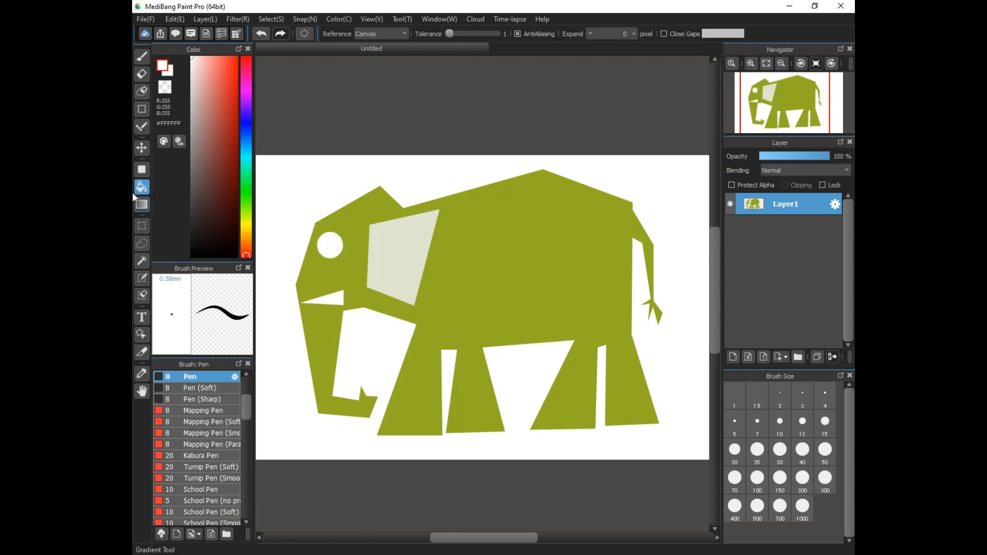
Add a small near-black (#060505) filled ellipse inside the white eye as the pupil.
{"action": "left_click", "coordinate": [195, 252]}
{"action": "left_click", "coordinate": [142, 169]}
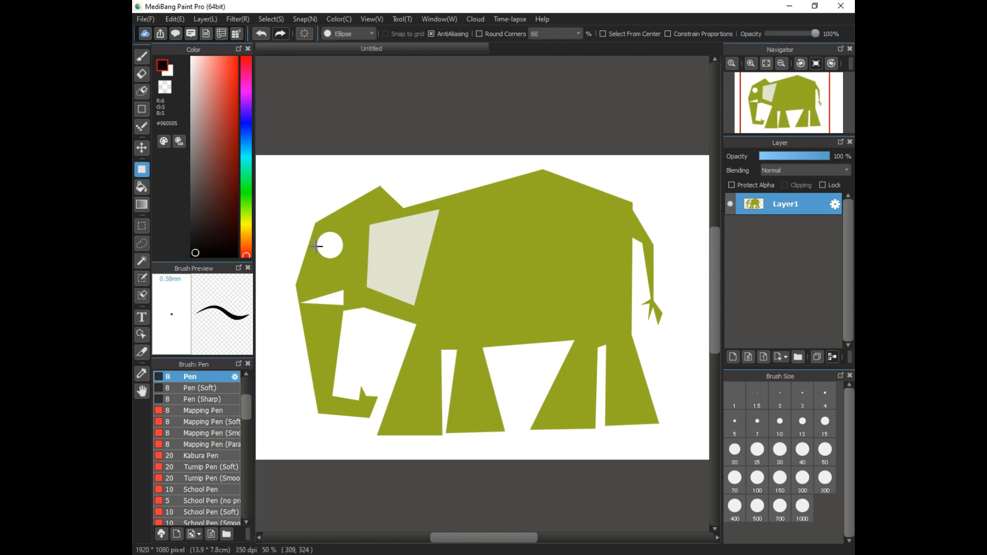
{"action": "left_click_drag", "start_coordinate": [329, 243], "coordinate": [324, 252]}
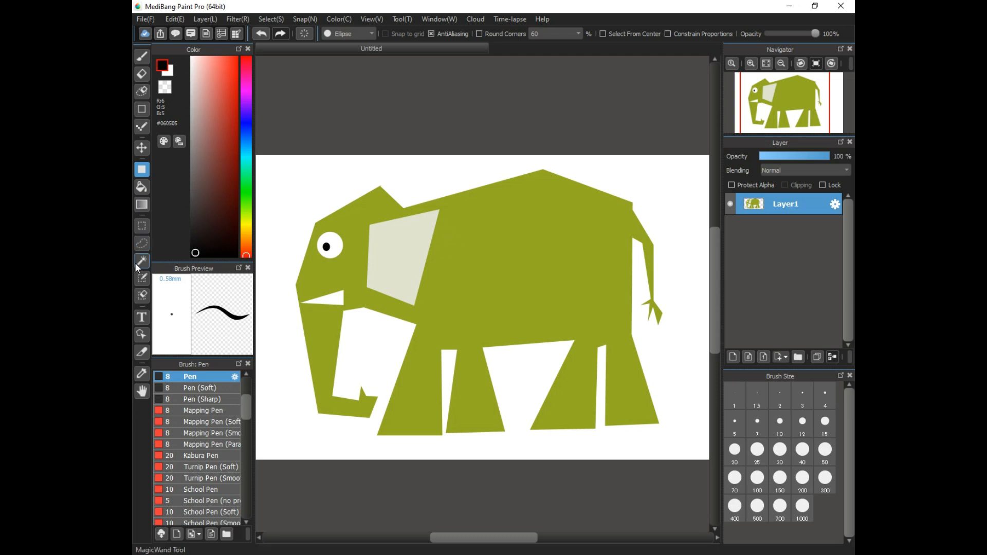
Sample the body's olive green and add a spiky tuft of hair on the forehead as a filled polygon.
{"action": "left_click", "coordinate": [142, 374]}
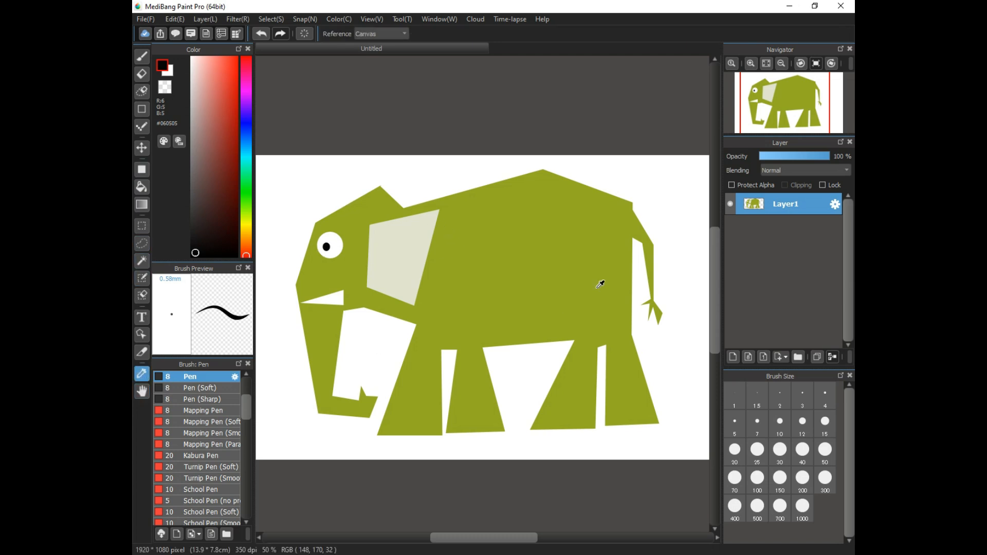
{"action": "left_click", "coordinate": [553, 278]}
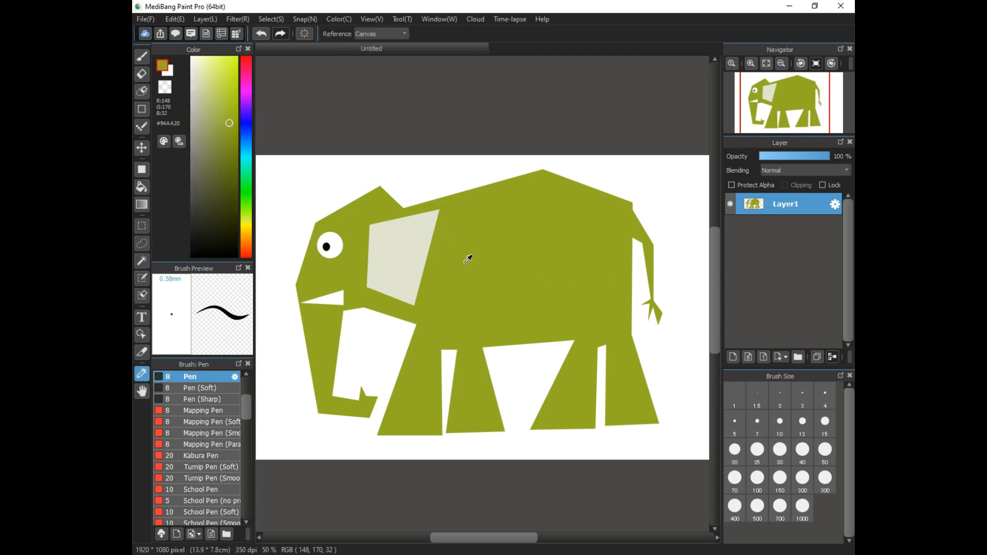
{"action": "left_click", "coordinate": [142, 170]}
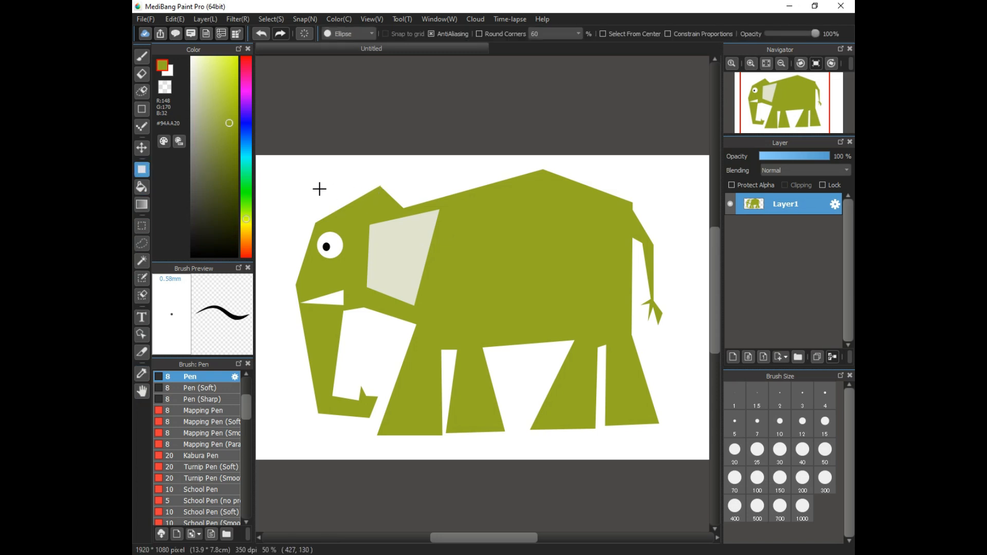
{"action": "left_click", "coordinate": [324, 35]}
{"action": "left_click", "coordinate": [340, 66]}
{"action": "left_click", "coordinate": [377, 193]}
{"action": "left_click", "coordinate": [360, 194]}
{"action": "left_click", "coordinate": [322, 214]}
{"action": "left_click", "coordinate": [379, 194]}
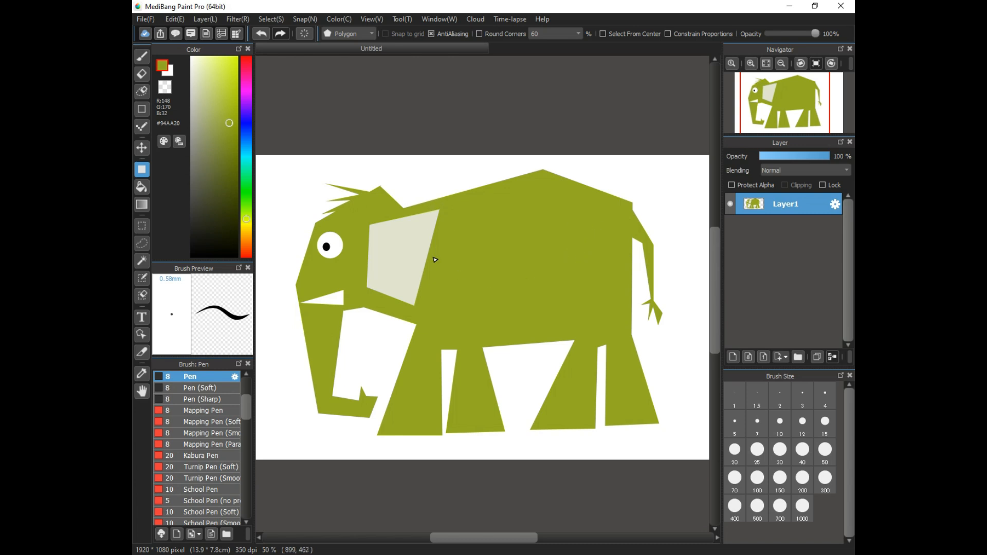
Draw a smaller olive green four-sided polygon inside the ear, leaving a pale border around it.
{"action": "left_click", "coordinate": [376, 234]}
{"action": "left_click", "coordinate": [372, 278]}
{"action": "left_click", "coordinate": [407, 293]}
{"action": "left_click", "coordinate": [424, 227]}
{"action": "left_click", "coordinate": [375, 234]}
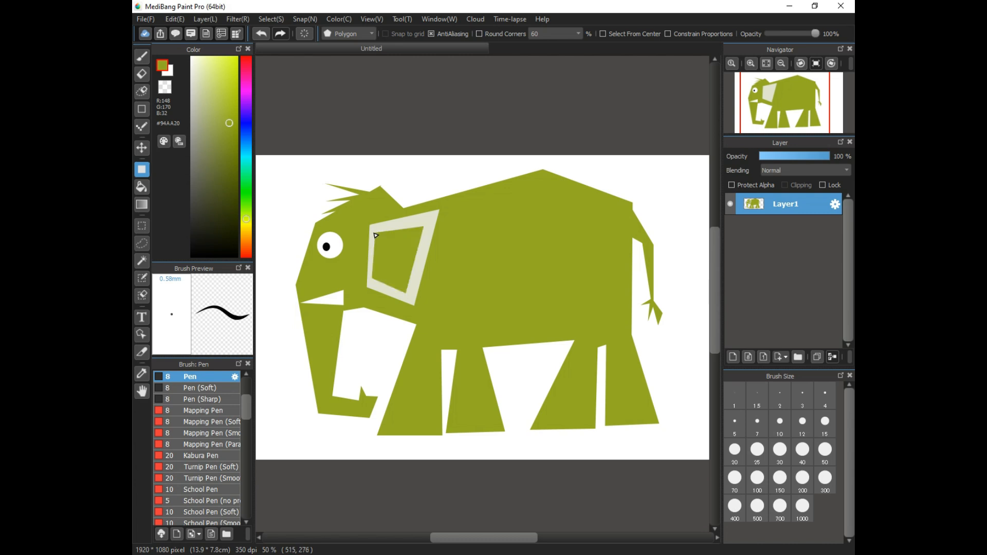
Fill the inner ear with light pink (RGB 232, 188, 239) using the Bucket tool.
{"action": "left_click", "coordinate": [246, 95]}
{"action": "left_click", "coordinate": [195, 61]}
{"action": "left_click", "coordinate": [142, 186]}
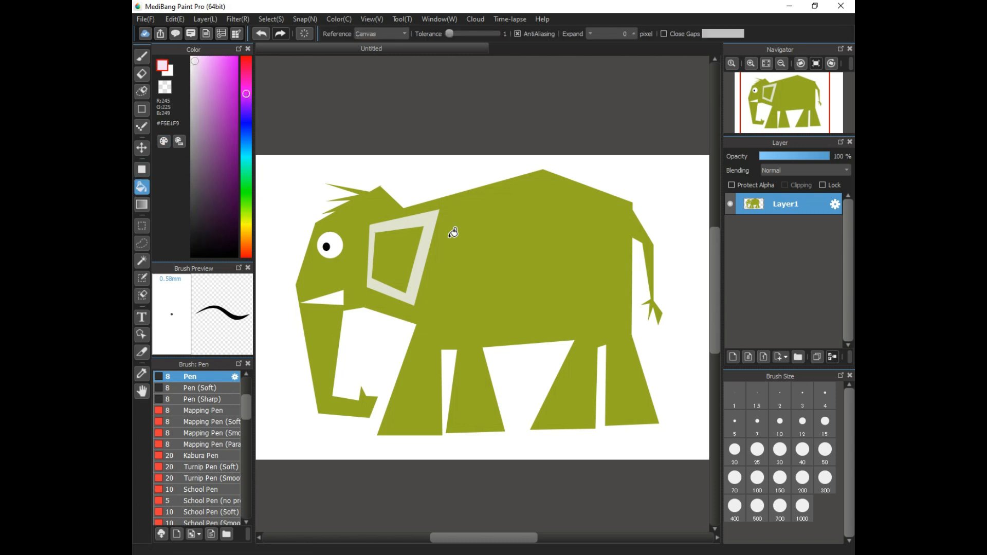
{"action": "left_click", "coordinate": [404, 246]}
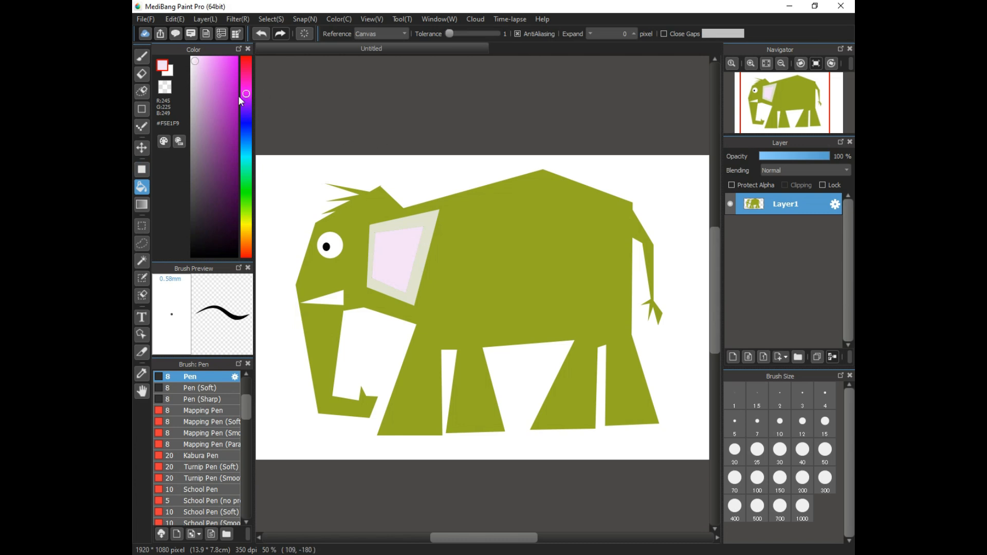
{"action": "left_click", "coordinate": [201, 69]}
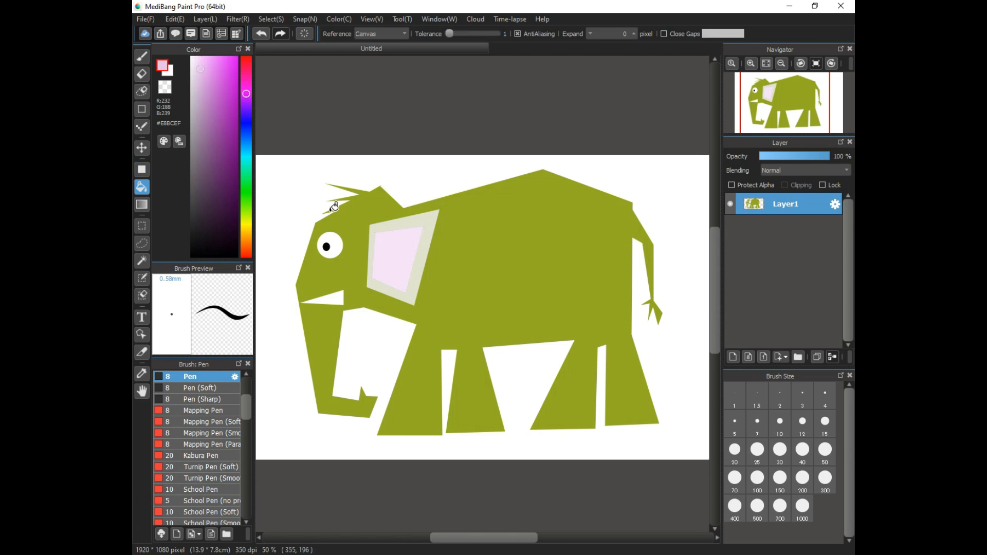
{"action": "left_click", "coordinate": [388, 233]}
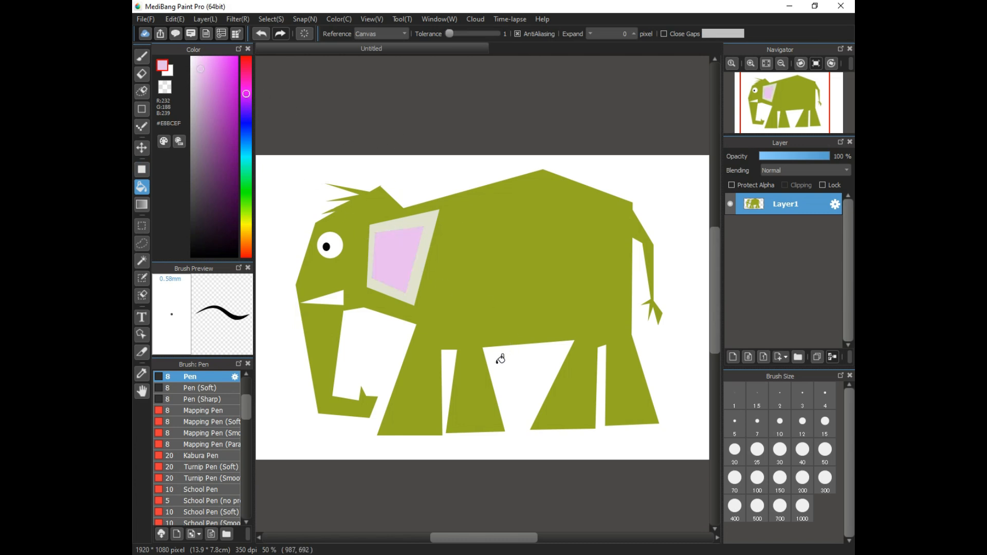
Sample white and dab 25 px Pen dots on the body: three on the rump and two on the upper back behind the ear.
{"action": "left_click", "coordinate": [779, 423]}
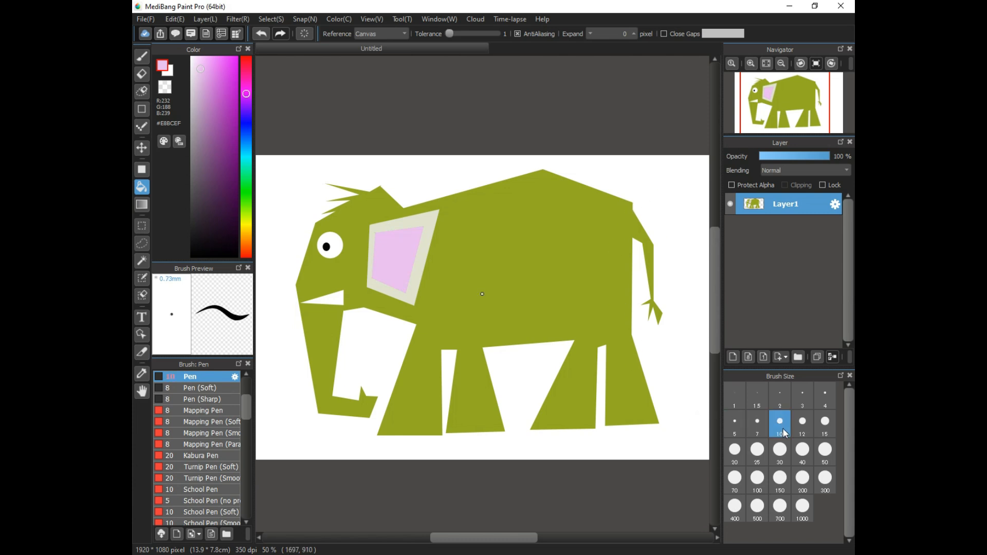
{"action": "left_click", "coordinate": [141, 373]}
{"action": "left_click", "coordinate": [279, 173]}
{"action": "key", "text": "b"}
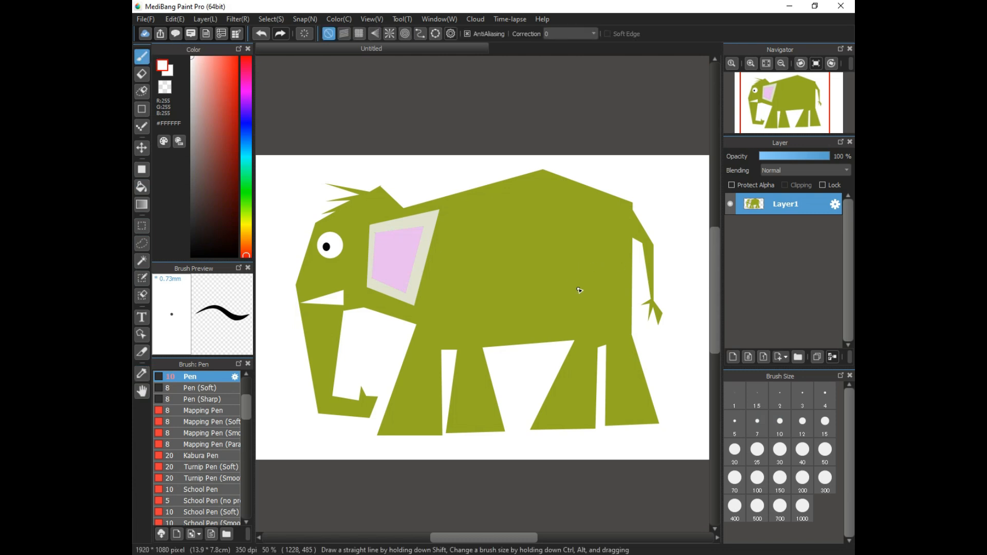
{"action": "left_click", "coordinate": [741, 452]}
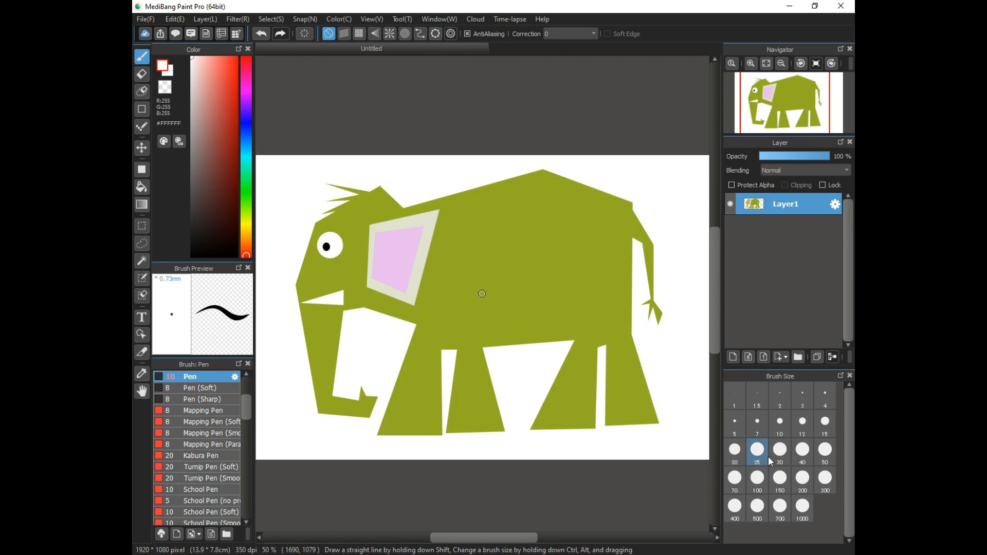
{"action": "left_click", "coordinate": [764, 455]}
{"action": "left_click", "coordinate": [600, 243]}
{"action": "left_click", "coordinate": [575, 243]}
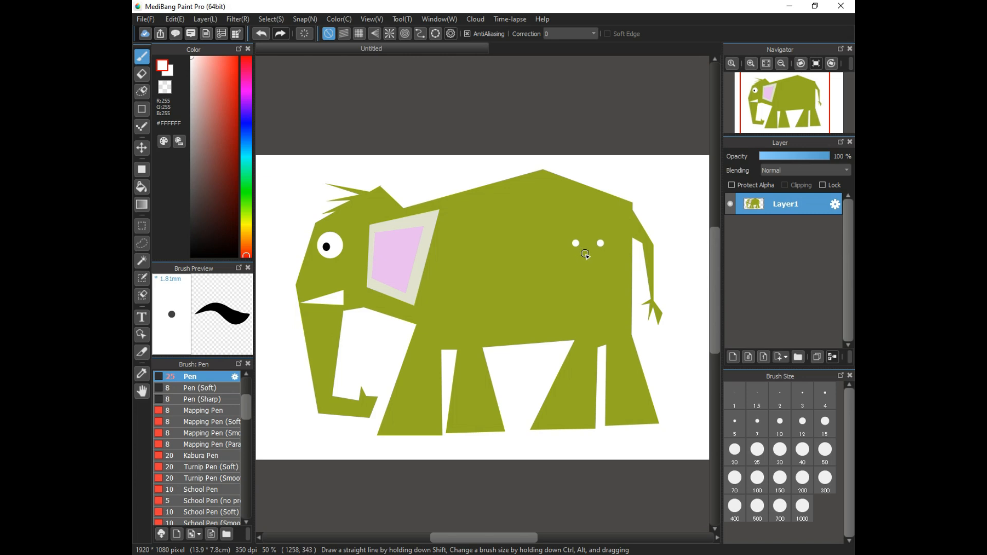
{"action": "left_click", "coordinate": [587, 257]}
{"action": "left_click", "coordinate": [484, 206]}
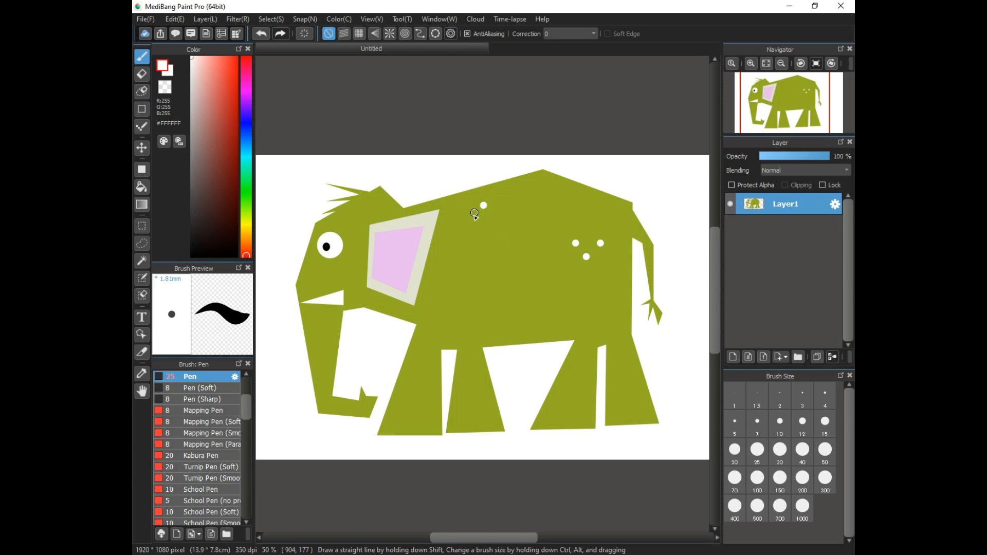
{"action": "left_click", "coordinate": [474, 216]}
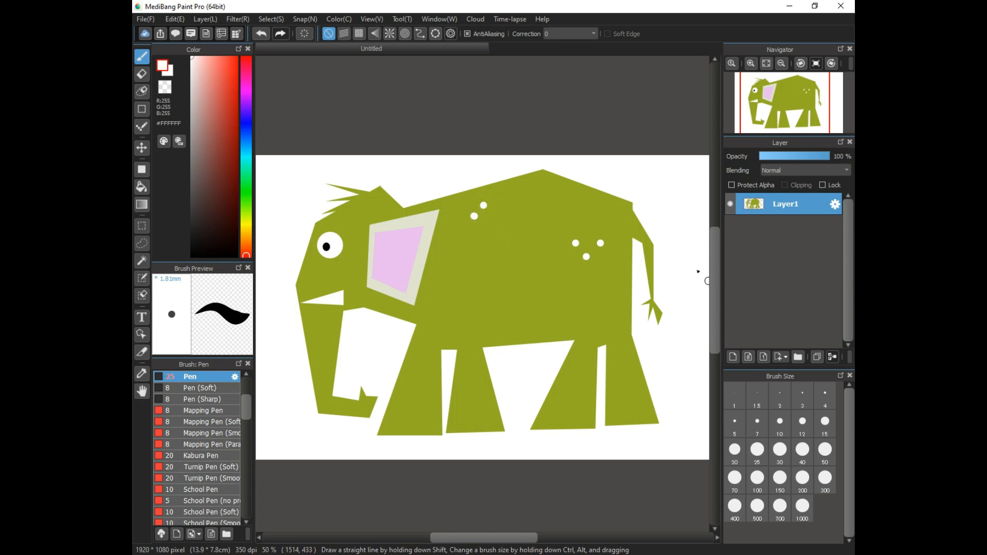
Sample the ear's pale border colour (RGB 224, 228, 206) and dab four dots on the hindquarters, one between the white rump dots.
{"action": "left_click", "coordinate": [142, 374]}
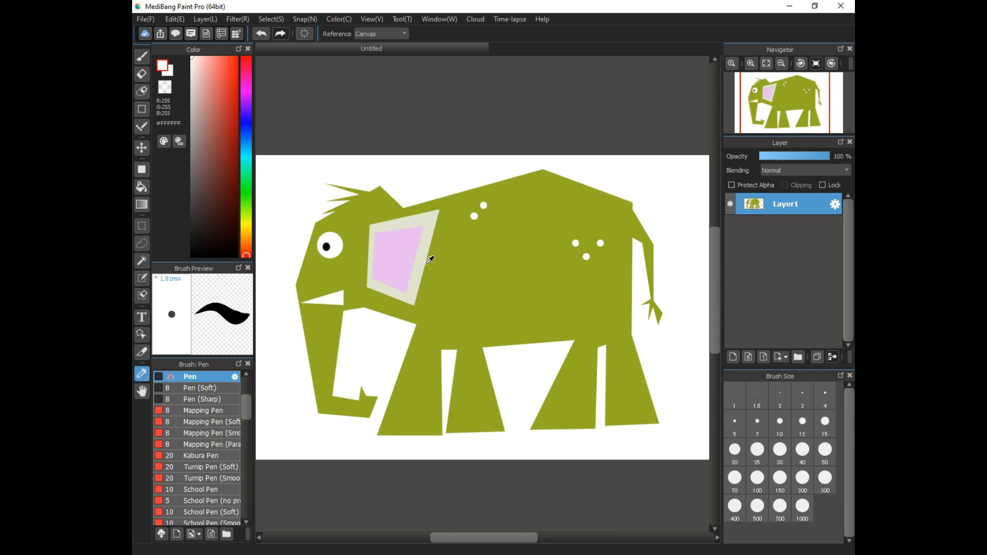
{"action": "left_click", "coordinate": [426, 213]}
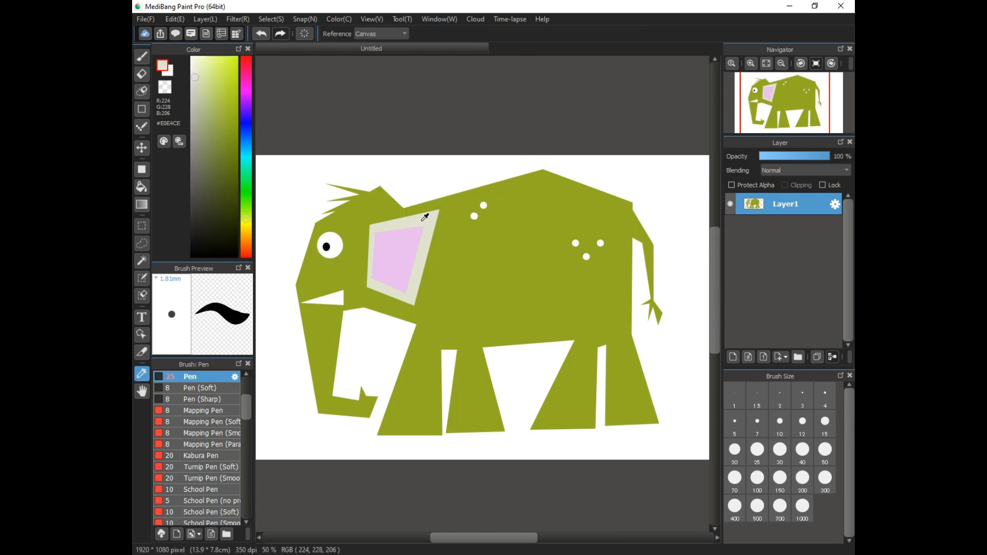
{"action": "left_click", "coordinate": [142, 56]}
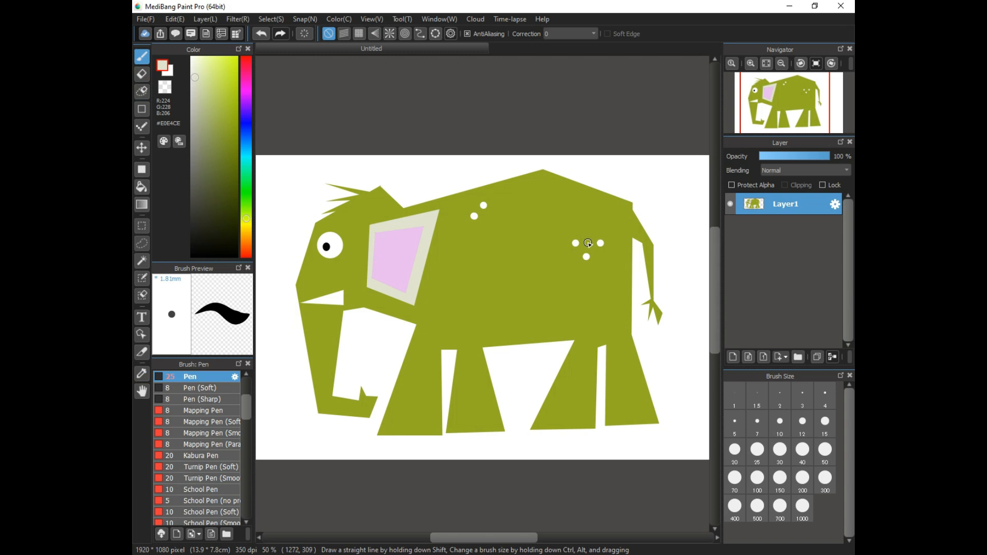
{"action": "left_click", "coordinate": [579, 307]}
{"action": "left_click", "coordinate": [597, 308]}
{"action": "left_click", "coordinate": [597, 205]}
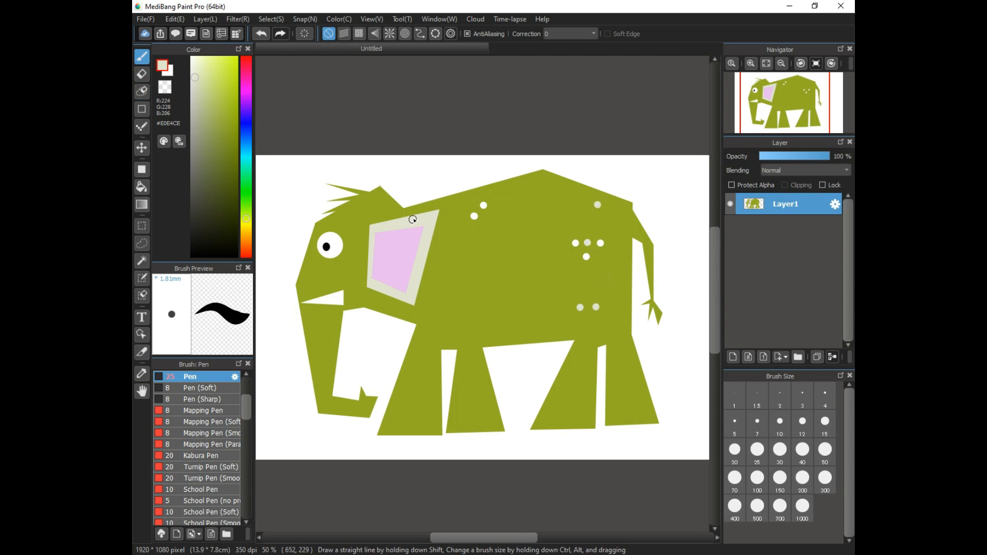
Dab three pale dots on the top of the head between the hair tuft and the ear.
{"action": "left_click", "coordinate": [381, 209]}
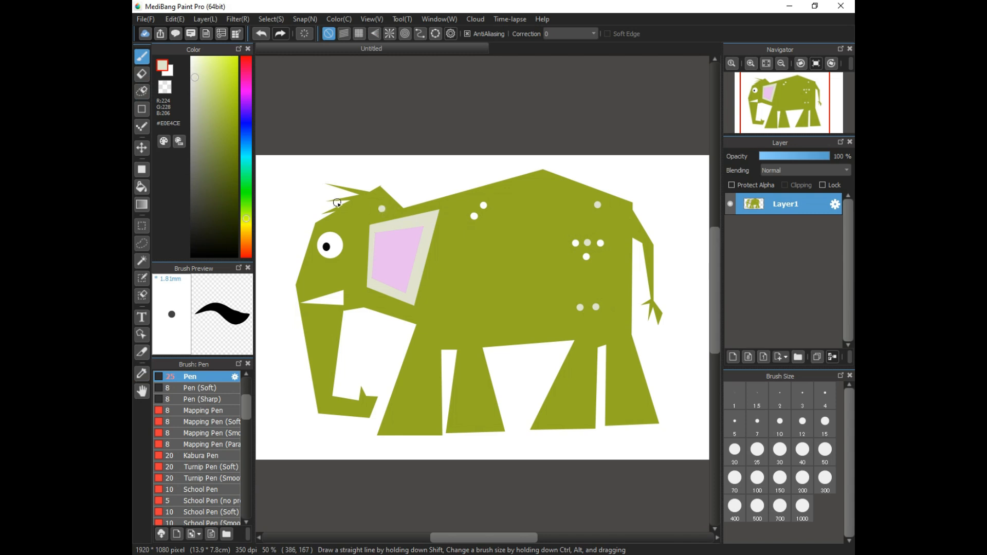
{"action": "left_click", "coordinate": [368, 213]}
{"action": "left_click", "coordinate": [370, 196]}
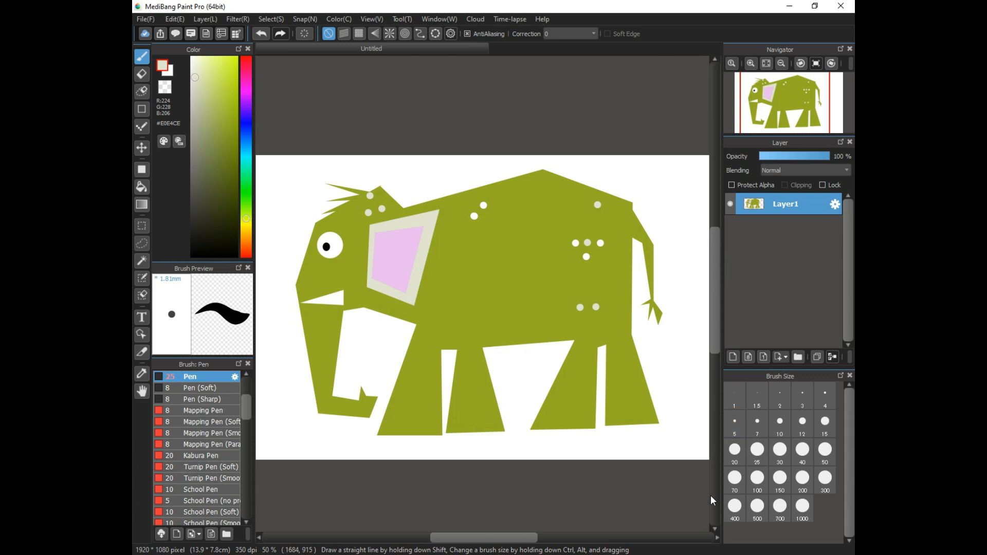
Paint two pale round toenails on each of the four feet with a 70 px Pen brush.
{"action": "left_click", "coordinate": [735, 481]}
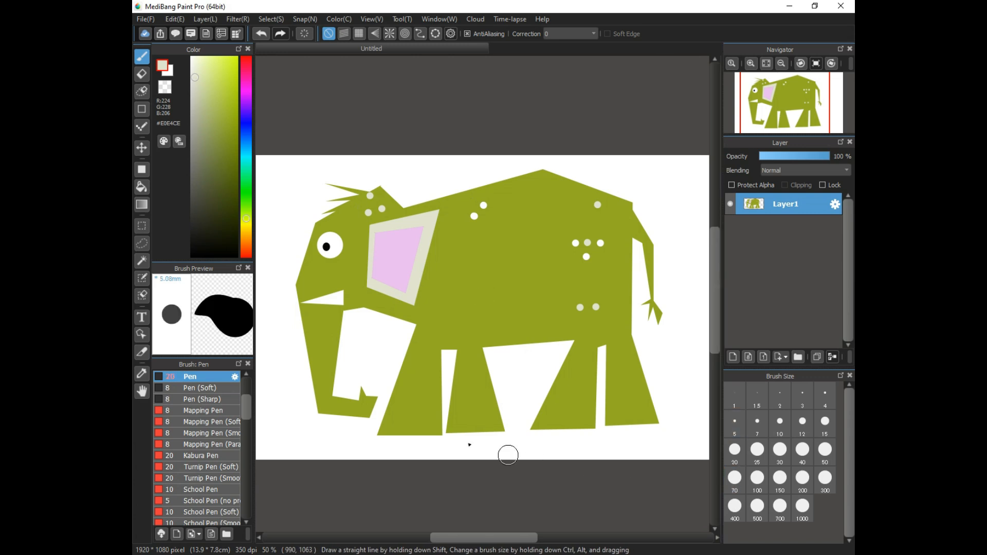
{"action": "left_click", "coordinate": [393, 426]}
{"action": "left_click", "coordinate": [419, 425]}
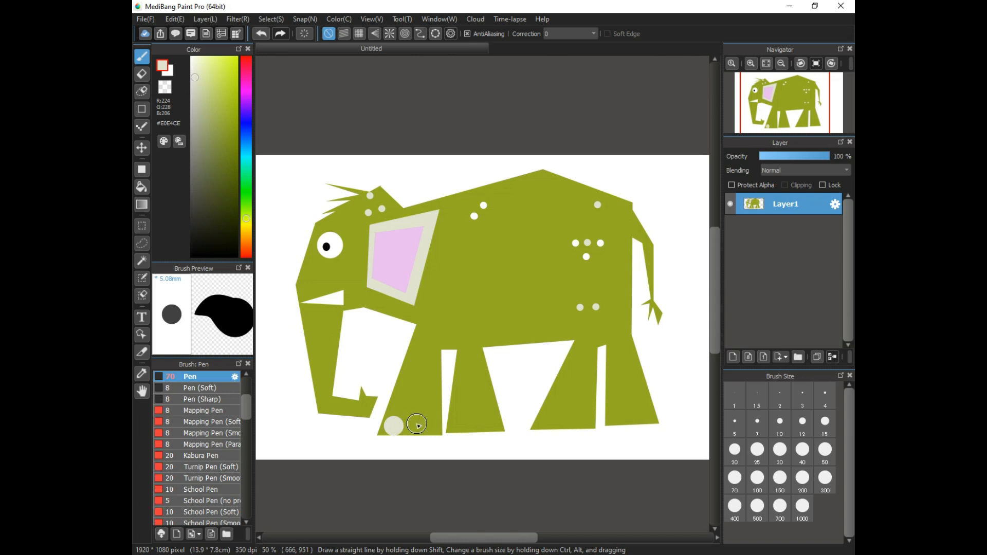
{"action": "left_click", "coordinate": [462, 424]}
{"action": "left_click", "coordinate": [483, 421]}
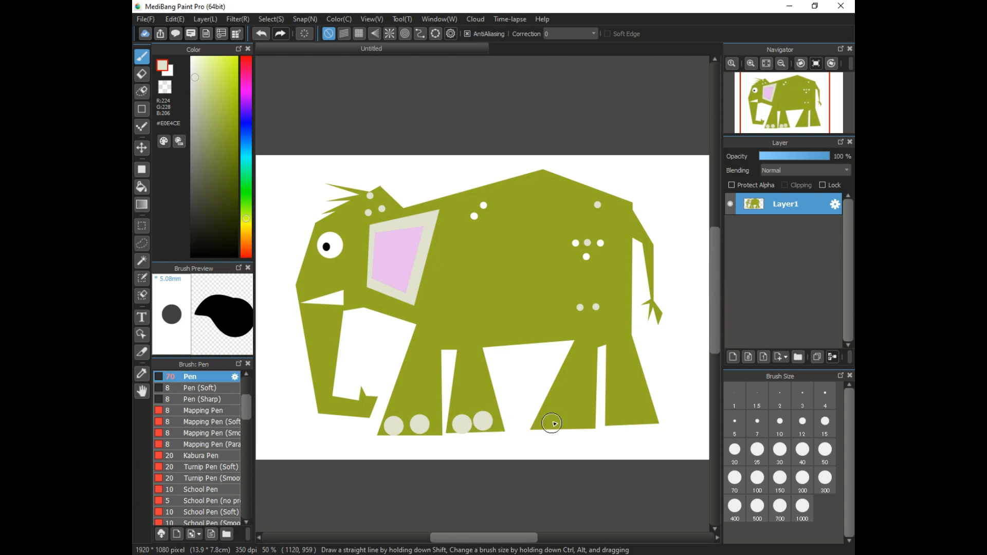
{"action": "left_click", "coordinate": [548, 419]}
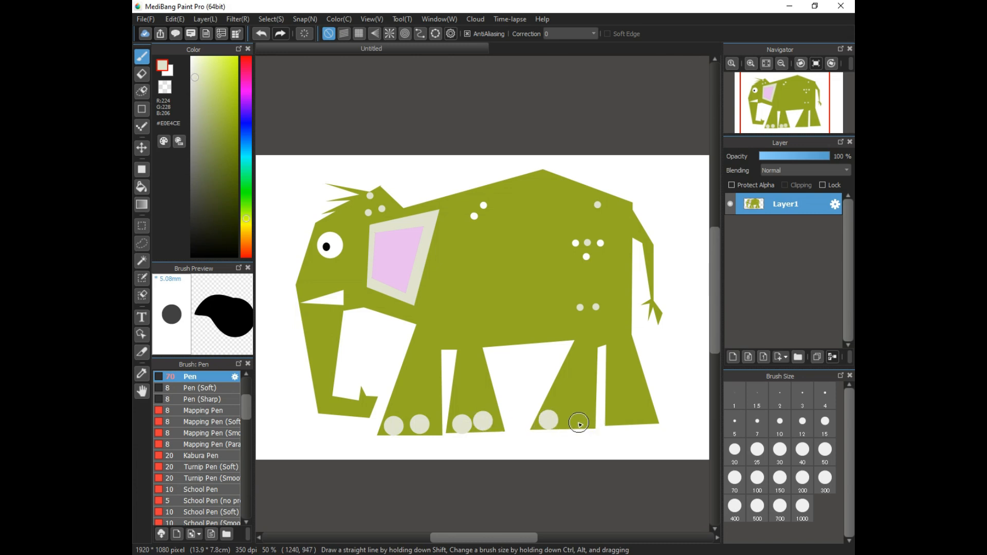
{"action": "left_click", "coordinate": [574, 419]}
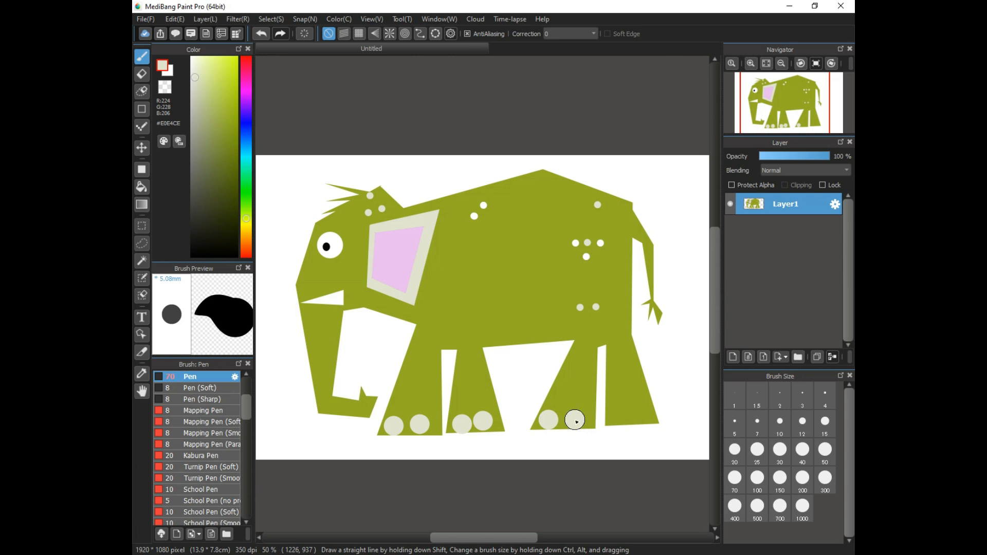
{"action": "left_click", "coordinate": [616, 415]}
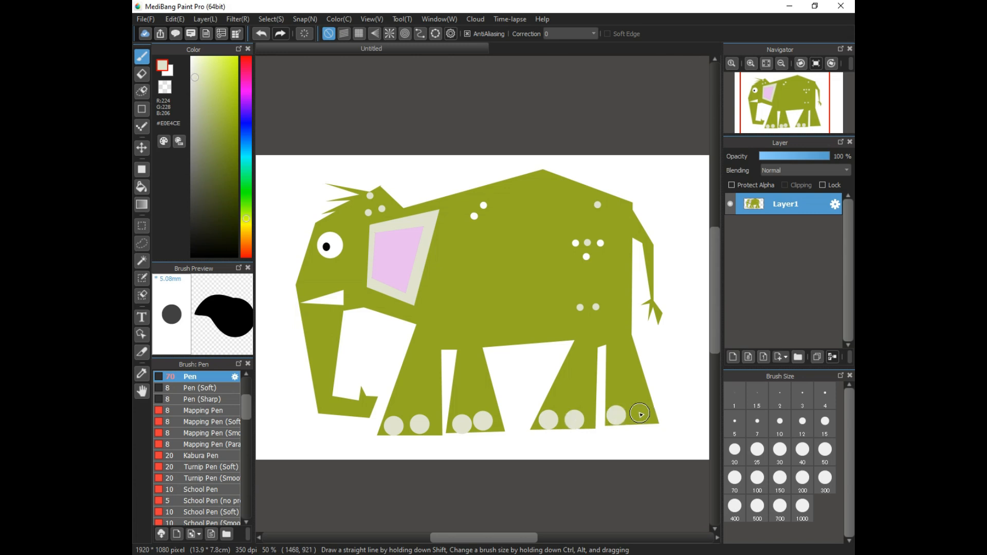
{"action": "left_click", "coordinate": [639, 414]}
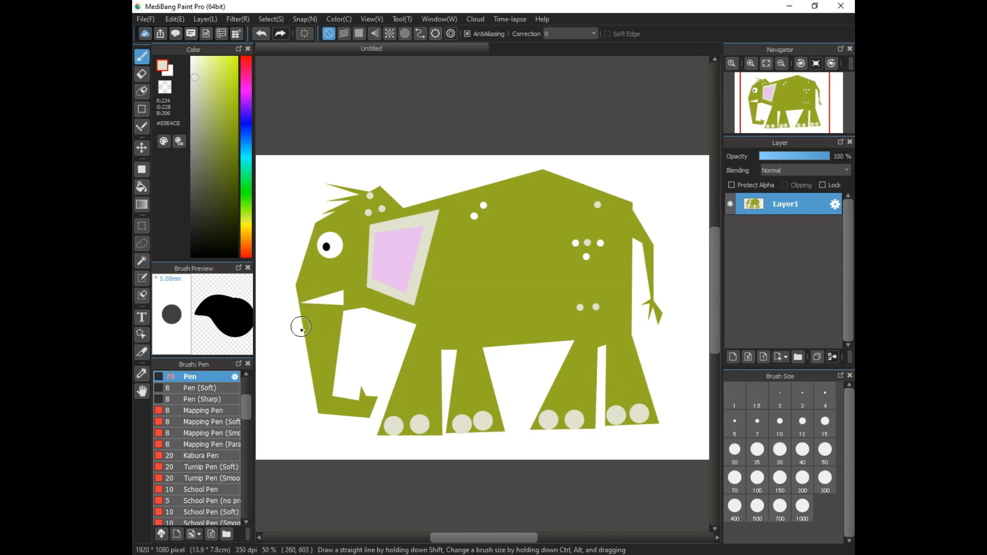
Sample white and cut thin triangular notches into the upper front edge of the trunk with filled polygons.
{"action": "left_click", "coordinate": [144, 171]}
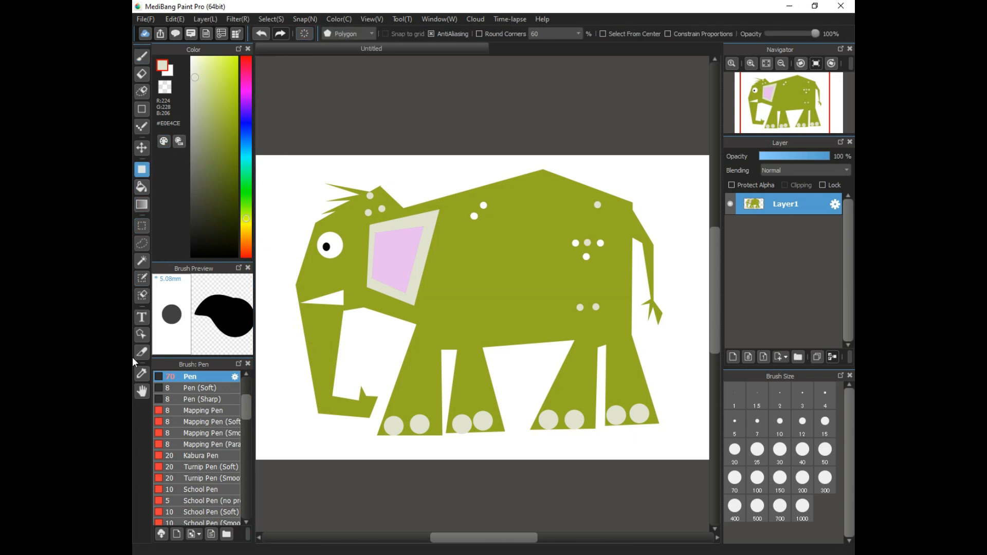
{"action": "left_click", "coordinate": [142, 373]}
{"action": "left_click", "coordinate": [277, 412]}
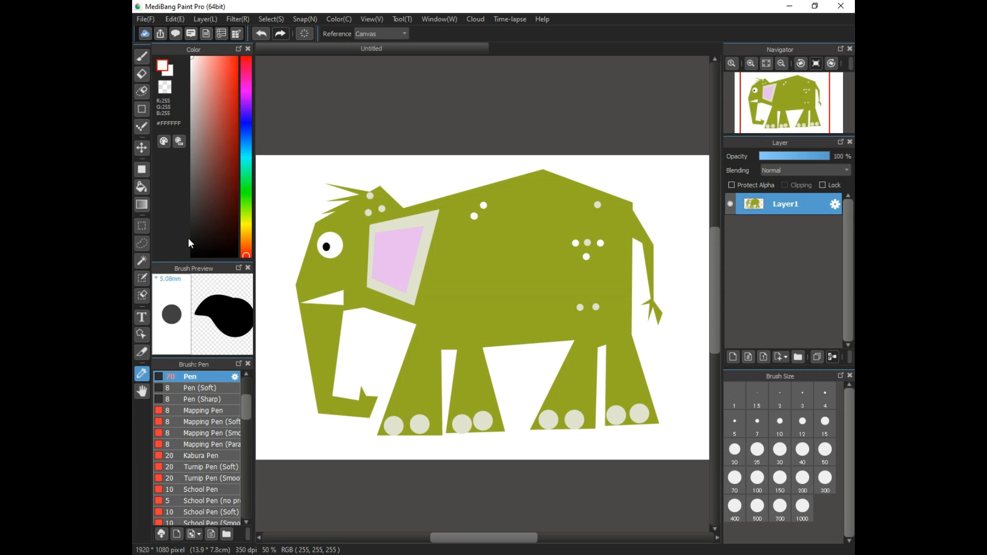
{"action": "left_click", "coordinate": [142, 169]}
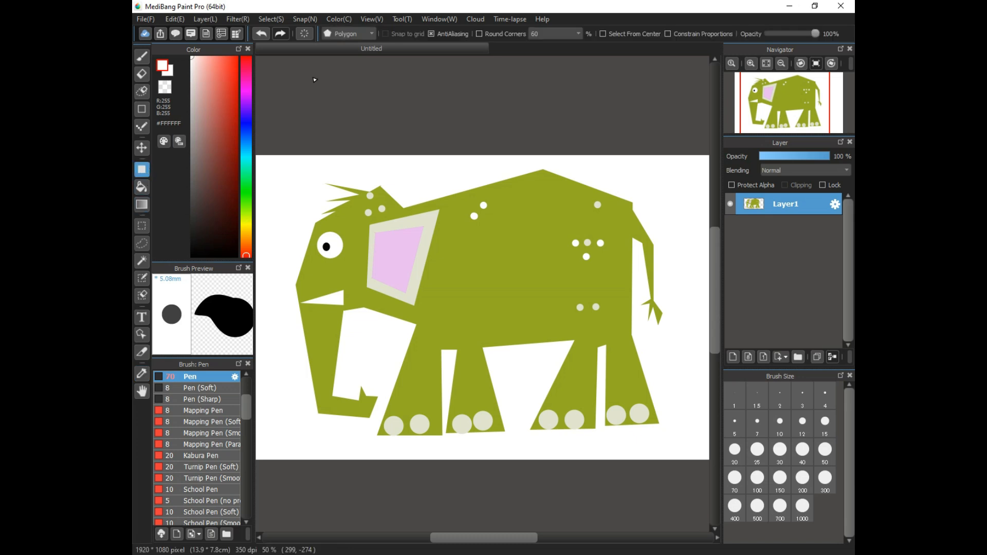
{"action": "left_click", "coordinate": [355, 34]}
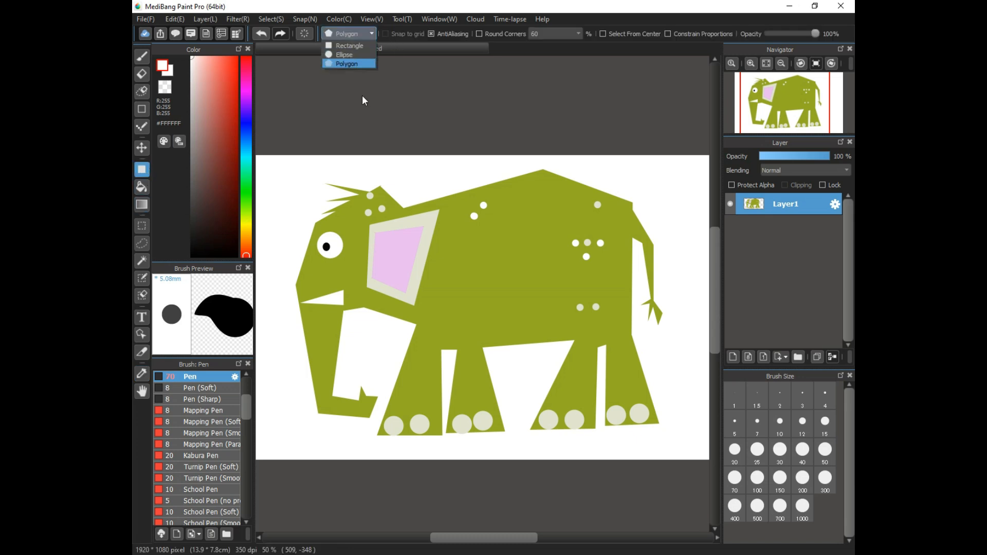
{"action": "left_click", "coordinate": [289, 314]}
{"action": "left_click", "coordinate": [317, 315]}
{"action": "double_click", "coordinate": [286, 319]}
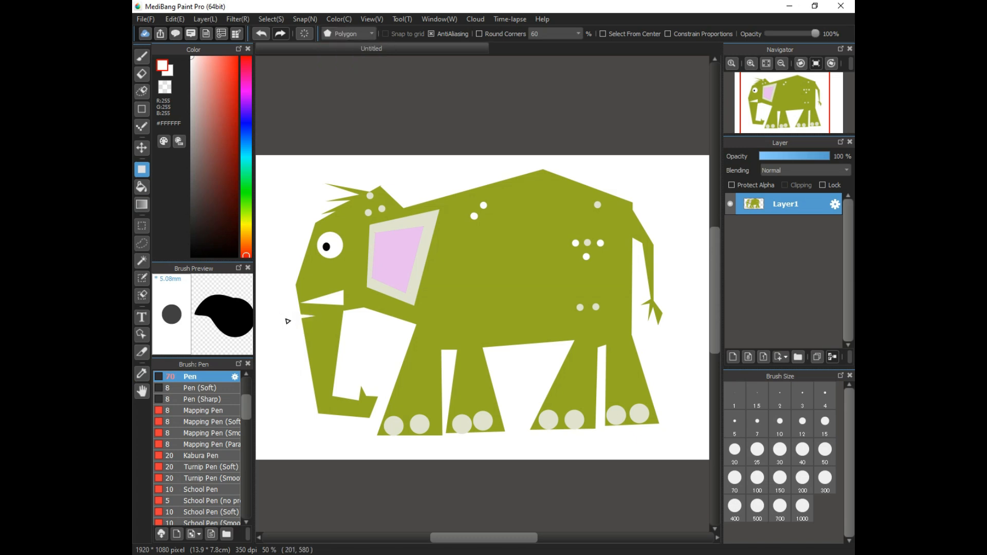
{"action": "left_click", "coordinate": [318, 329]}
{"action": "left_click", "coordinate": [303, 350]}
{"action": "left_click", "coordinate": [326, 344]}
Add a new layer above the elephant and set the drawing colour to bright green (#41FF00).
{"action": "left_click", "coordinate": [248, 201]}
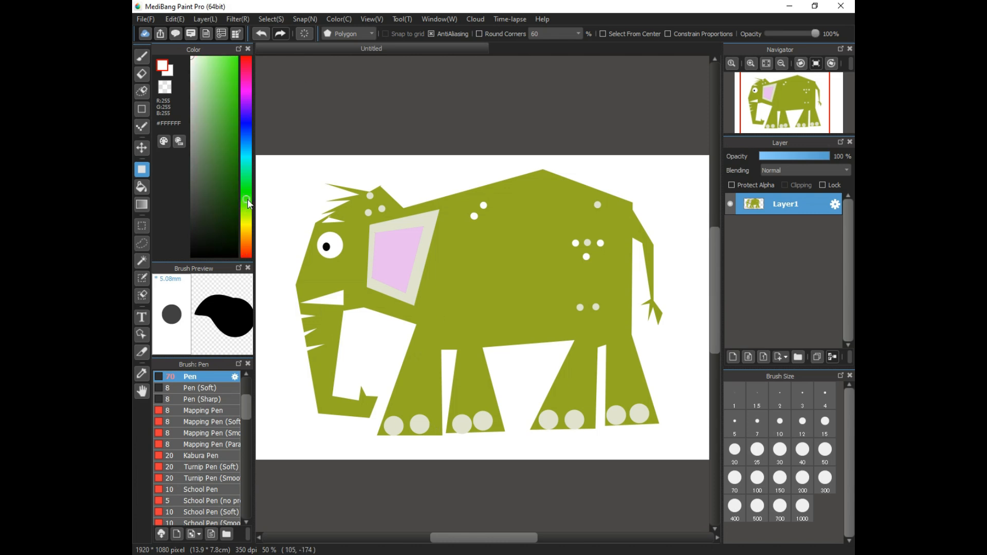
{"action": "left_click", "coordinate": [236, 62]}
{"action": "left_click", "coordinate": [733, 357]}
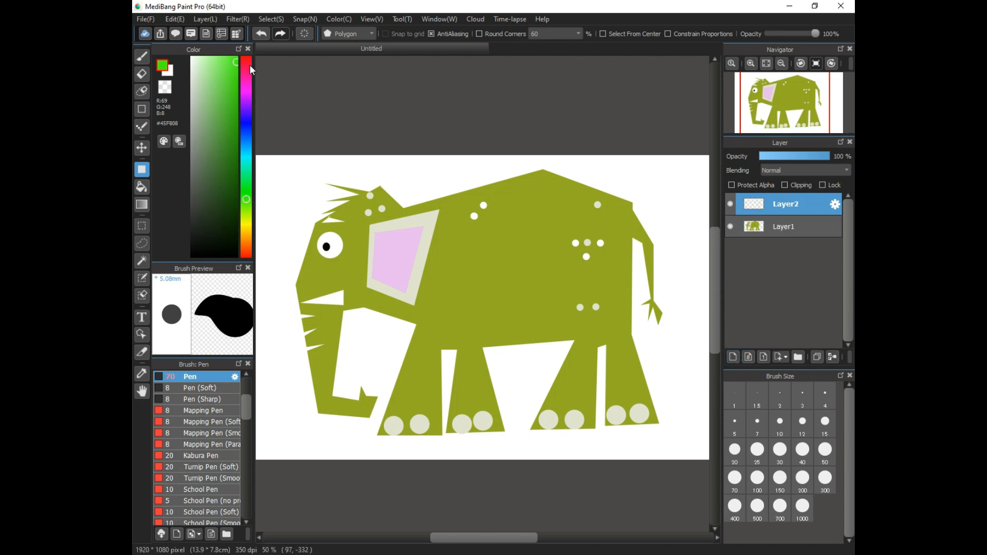
{"action": "left_click_drag", "start_coordinate": [234, 61], "coordinate": [240, 52]}
Start a filled polygon for grass with jagged blades below the trunk, continuing its outline flat beneath the front feet.
{"action": "left_click", "coordinate": [261, 447]}
{"action": "left_click", "coordinate": [292, 418]}
{"action": "left_click", "coordinate": [281, 438]}
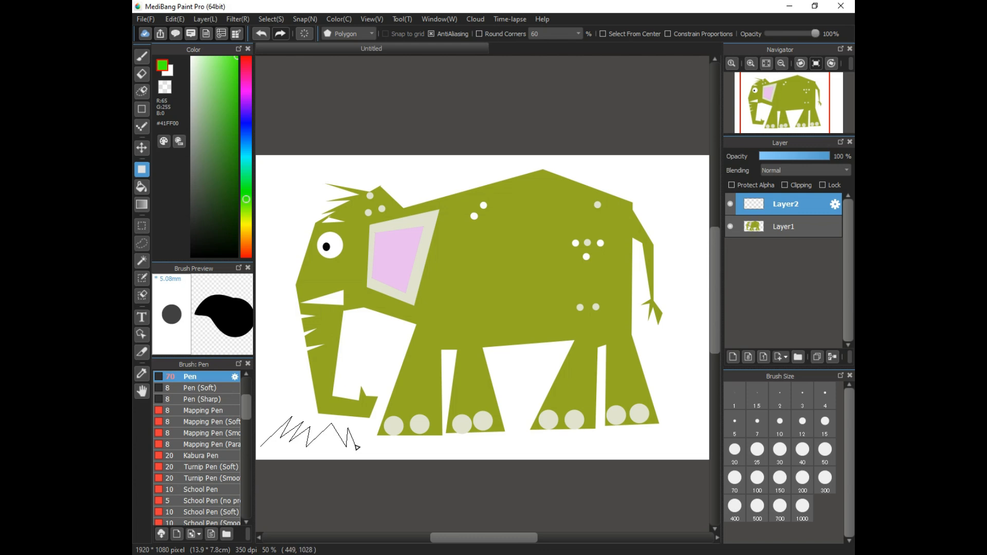
{"action": "left_click", "coordinate": [359, 424]}
{"action": "left_click", "coordinate": [375, 447]}
{"action": "left_click", "coordinate": [508, 442]}
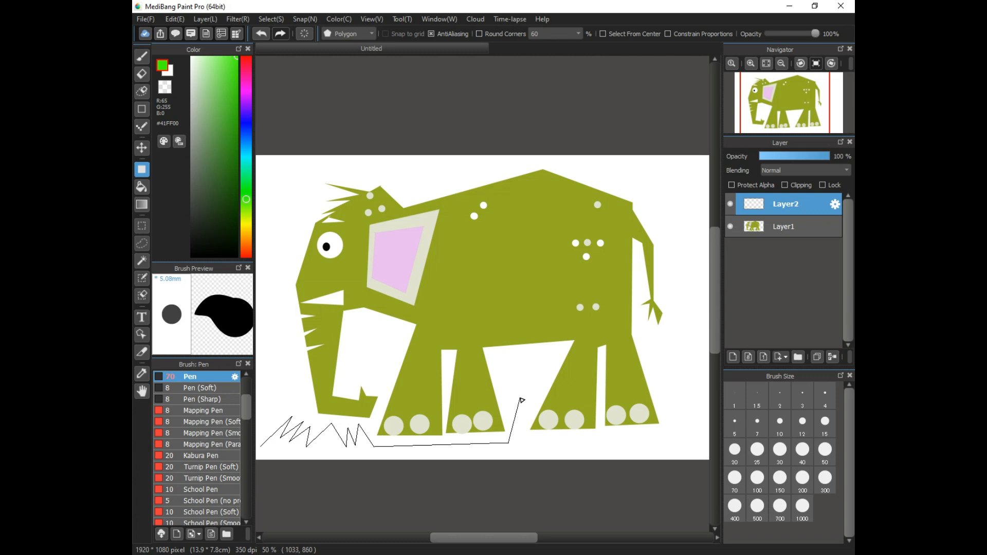
Continue the grass outline with tall narrow blades between the front and hind legs and a low zigzag under the hind feet.
{"action": "left_click", "coordinate": [532, 370]}
{"action": "left_click", "coordinate": [604, 438]}
{"action": "left_click", "coordinate": [594, 447]}
{"action": "left_click", "coordinate": [617, 434]}
{"action": "left_click", "coordinate": [677, 430]}
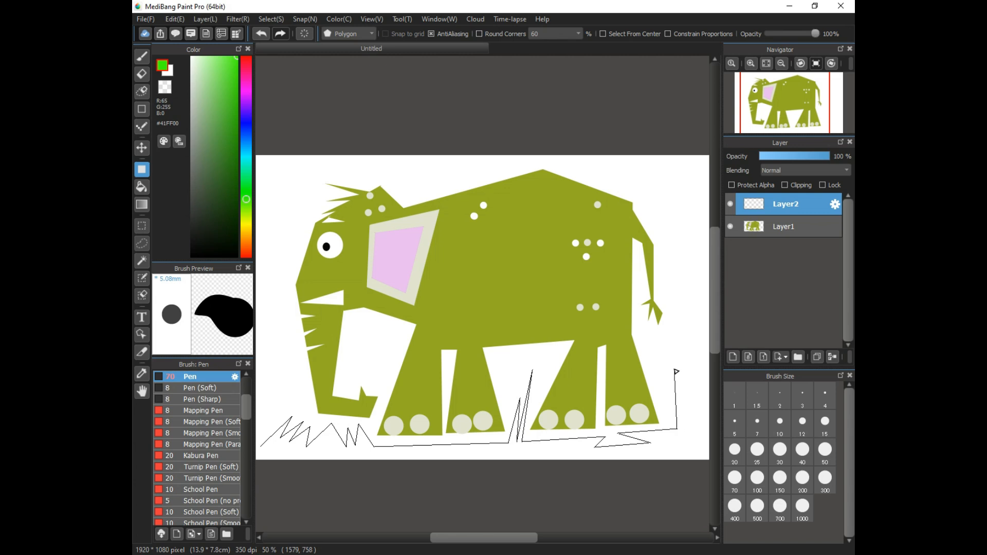
Finish the grass polygon with tall spiky blades behind the elephant, ending at the canvas's right edge.
{"action": "left_click", "coordinate": [659, 374]}
{"action": "left_click", "coordinate": [682, 415]}
{"action": "left_click", "coordinate": [687, 352]}
{"action": "left_click", "coordinate": [692, 415]}
{"action": "left_click_drag", "start_coordinate": [712, 446], "coordinate": [628, 434]}
{"action": "left_click_drag", "start_coordinate": [687, 457], "coordinate": [620, 457]}
{"action": "left_click", "coordinate": [601, 437]}
{"action": "left_click", "coordinate": [608, 366]}
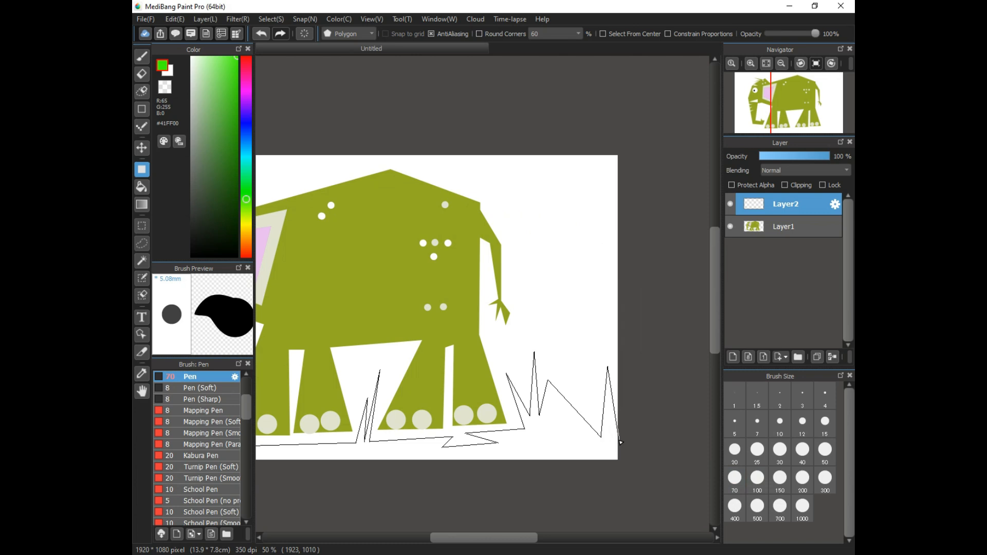
{"action": "double_click", "coordinate": [621, 442]}
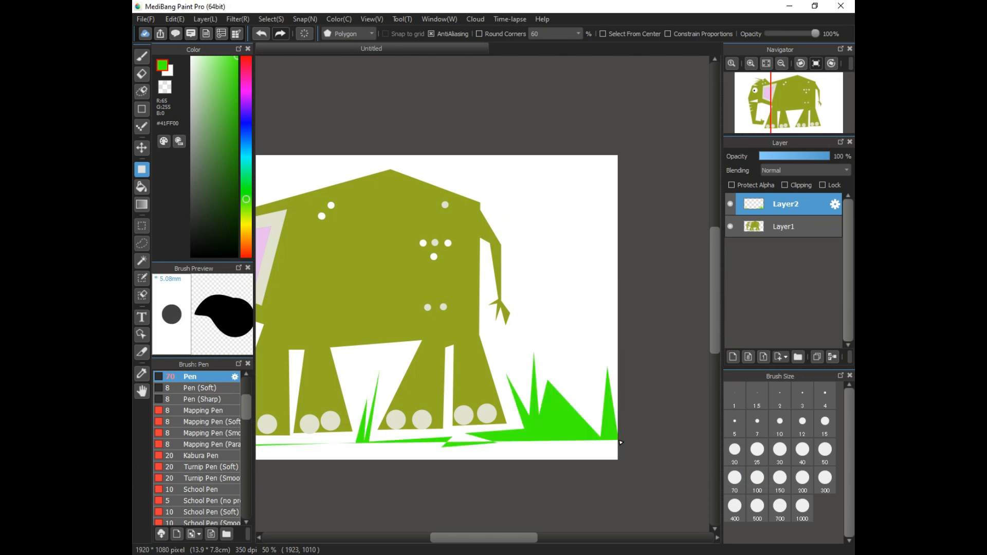
Add a small flat green triangle to the thin grass strip beneath the front feet.
{"action": "left_click", "coordinate": [307, 445]}
{"action": "left_click", "coordinate": [364, 443]}
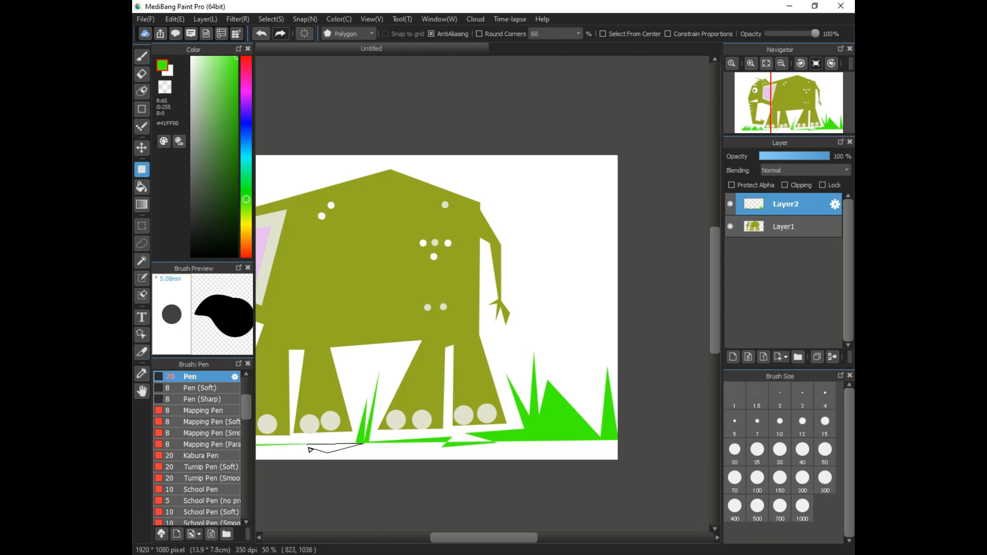
{"action": "double_click", "coordinate": [328, 452]}
Extend the grass to the canvas's lower left corner with another green filled polygon.
{"action": "left_click_drag", "start_coordinate": [449, 541], "coordinate": [411, 525]}
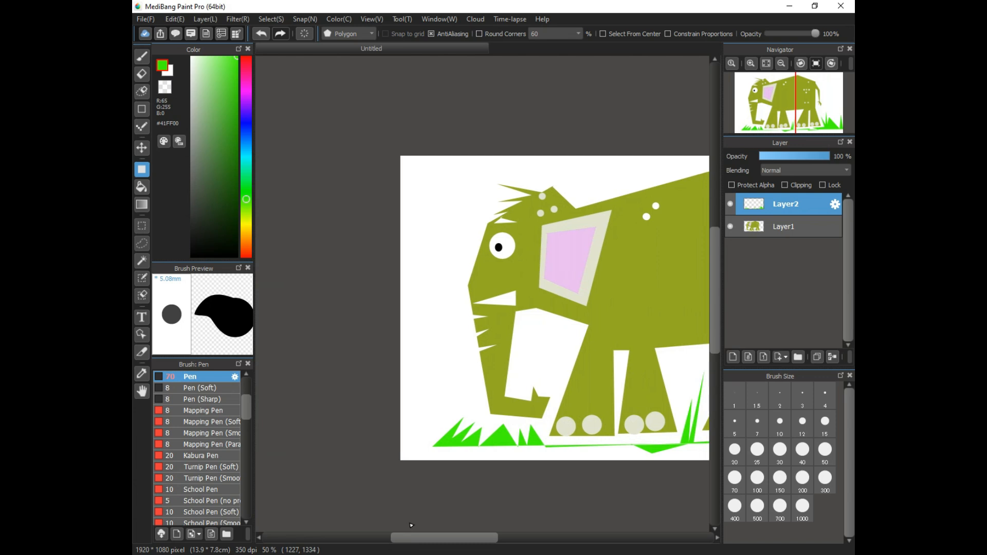
{"action": "left_click", "coordinate": [391, 453]}
{"action": "left_click", "coordinate": [451, 465]}
{"action": "double_click", "coordinate": [464, 438]}
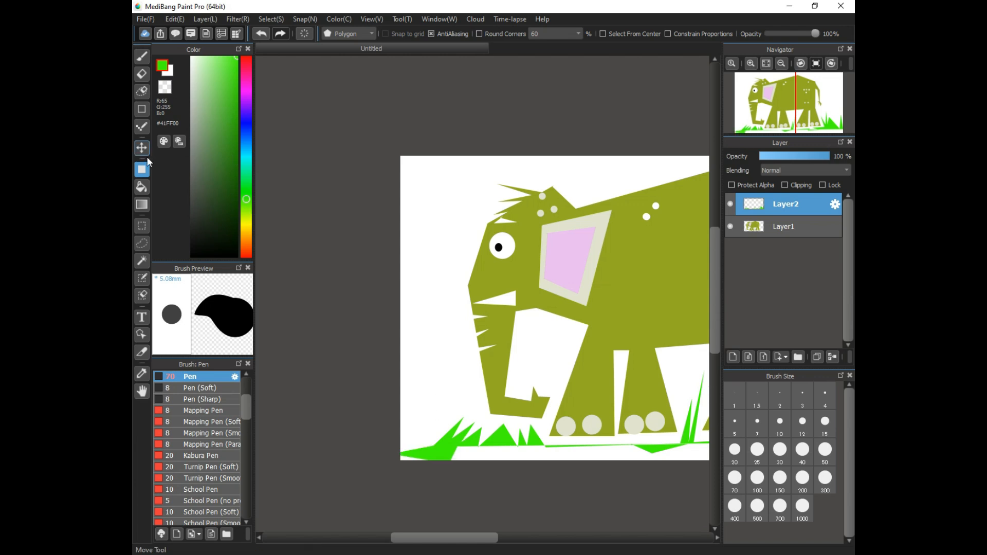
Bucket-fill the white strip beneath the grass with bright green, and recolour the whole grass area with the softer green #54C62E.
{"action": "left_click", "coordinate": [142, 187]}
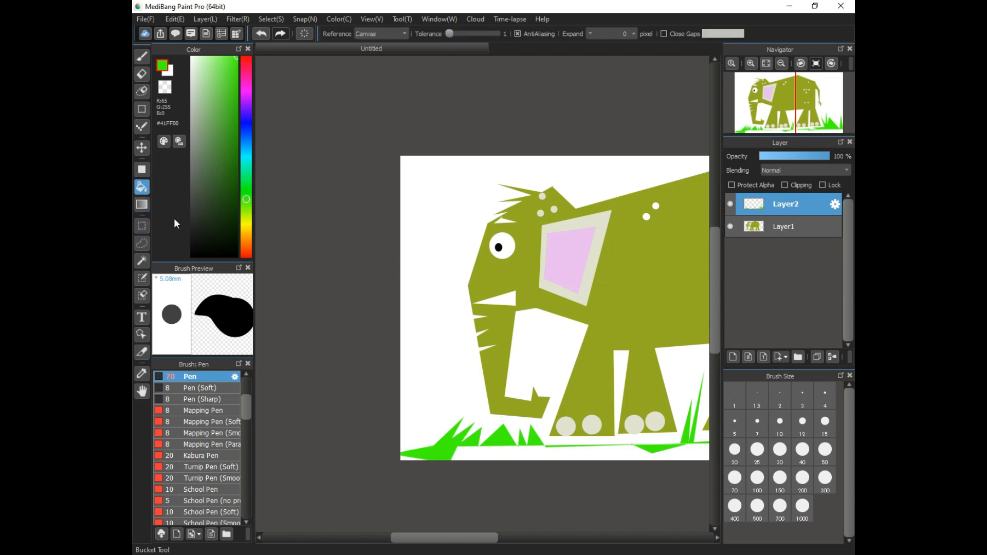
{"action": "left_click", "coordinate": [517, 452]}
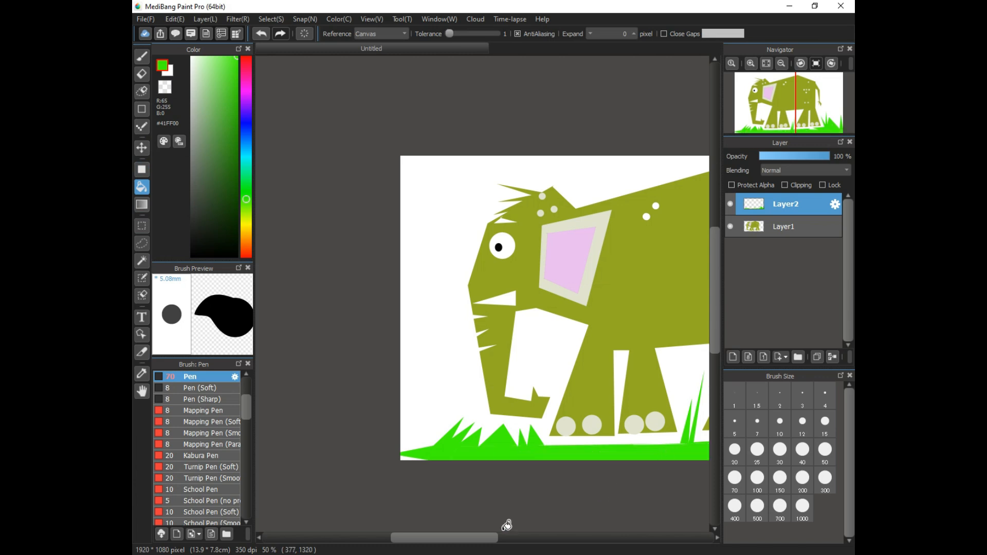
{"action": "mouse_move", "coordinate": [449, 536]}
{"action": "left_mouse_down"}
{"action": "mouse_move", "coordinate": [527, 541]}
{"action": "mouse_move", "coordinate": [461, 536]}
{"action": "left_mouse_up"}
{"action": "left_click", "coordinate": [227, 102]}
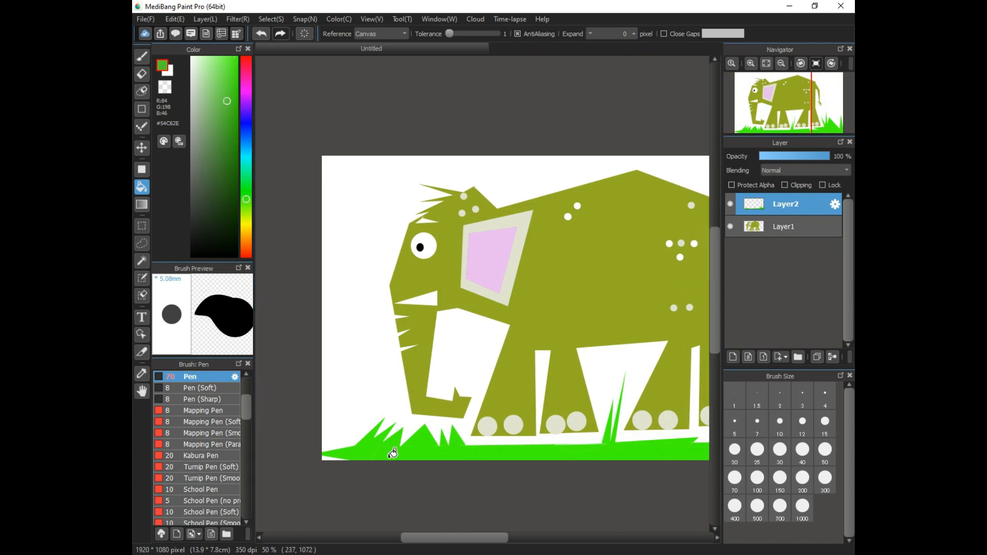
{"action": "left_click", "coordinate": [394, 452]}
{"action": "left_click", "coordinate": [585, 443]}
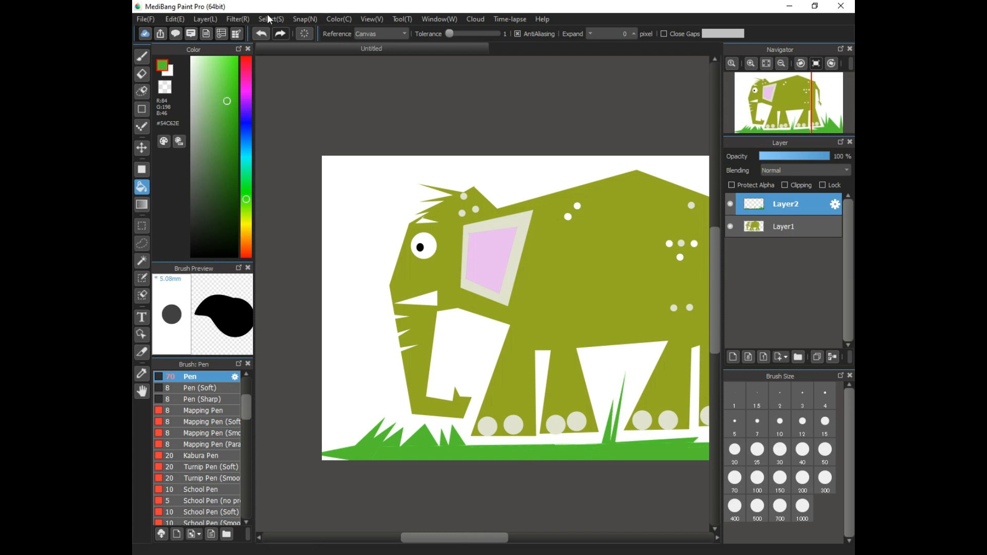
Dot small yellow (#F2EB22) flowers with a size 20 pen over and above the grass behind the elephant.
{"action": "left_click", "coordinate": [142, 148]}
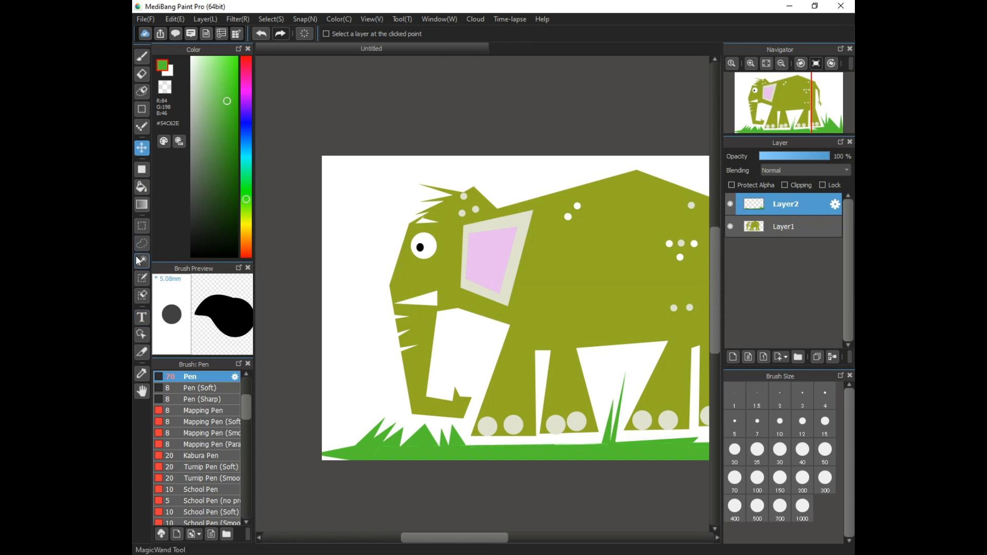
{"action": "left_click", "coordinate": [142, 392]}
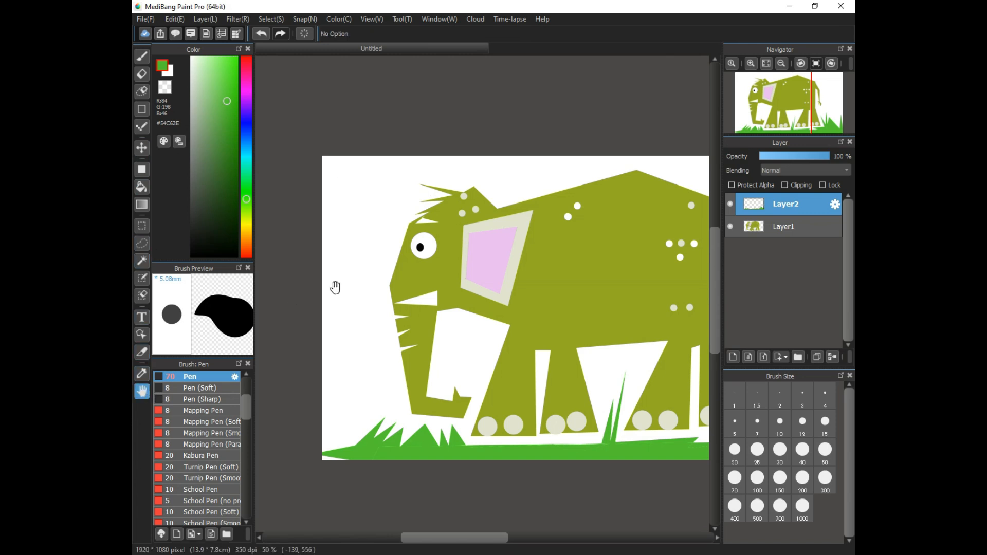
{"action": "left_click_drag", "start_coordinate": [341, 284], "coordinate": [282, 284]}
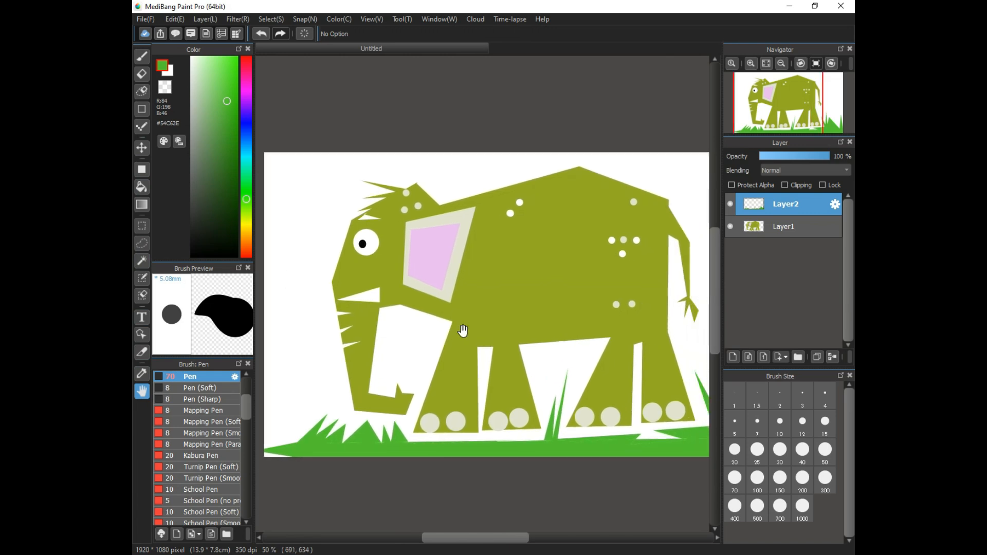
{"action": "scroll", "coordinate": [462, 330], "scroll_direction": "up", "scroll_amount": 1}
{"action": "scroll", "coordinate": [462, 330], "scroll_direction": "down", "scroll_amount": 2}
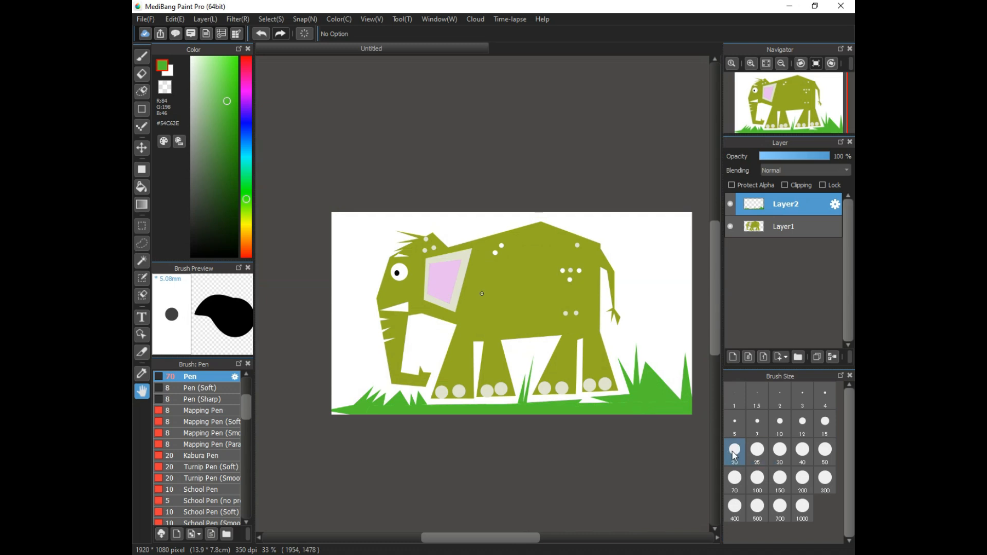
{"action": "left_click", "coordinate": [734, 452]}
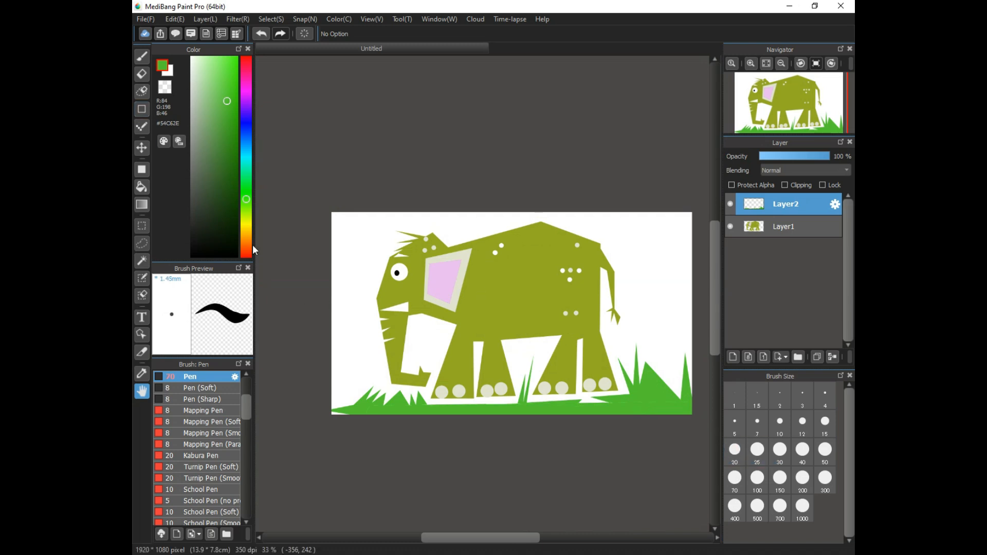
{"action": "left_click", "coordinate": [246, 226]}
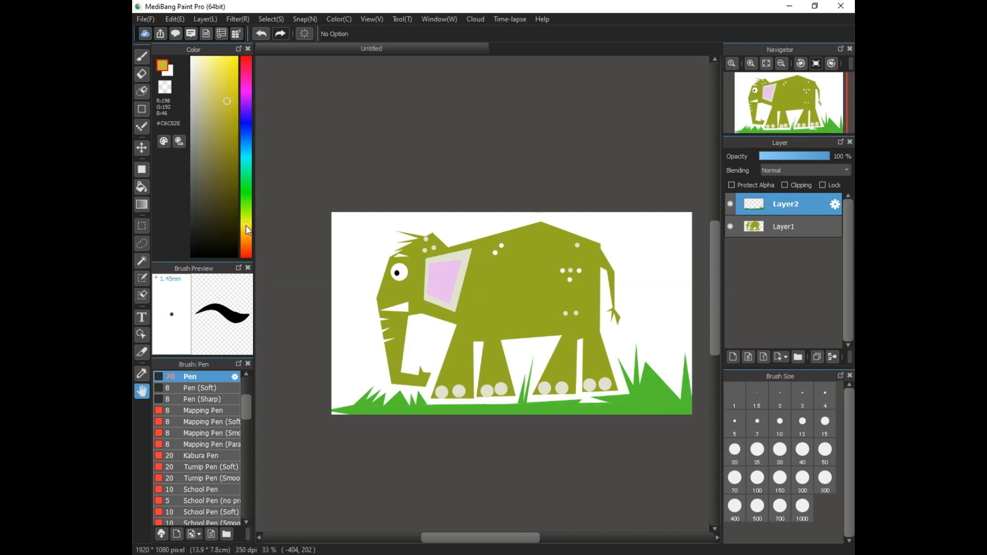
{"action": "left_click", "coordinate": [232, 67]}
{"action": "left_click", "coordinate": [141, 168]}
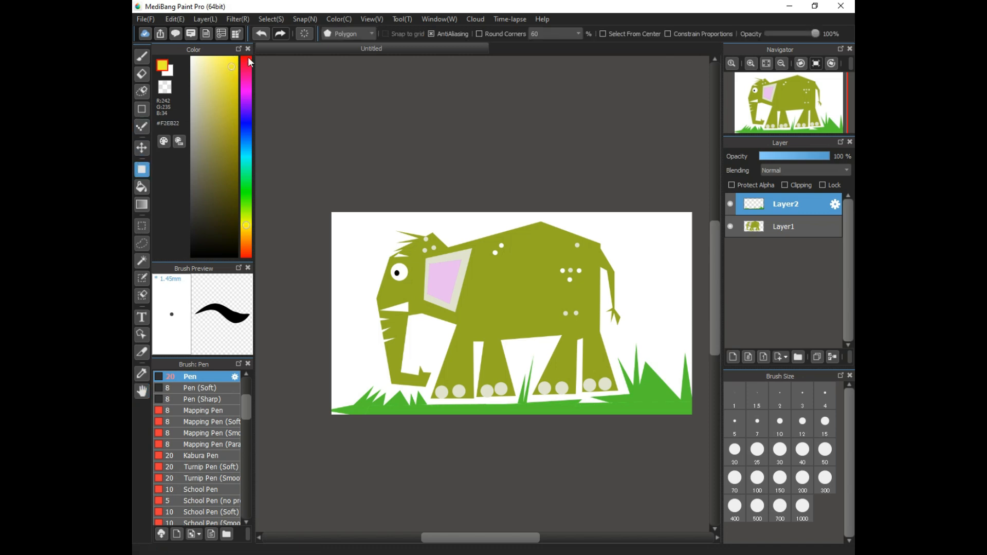
{"action": "left_click", "coordinate": [328, 35]}
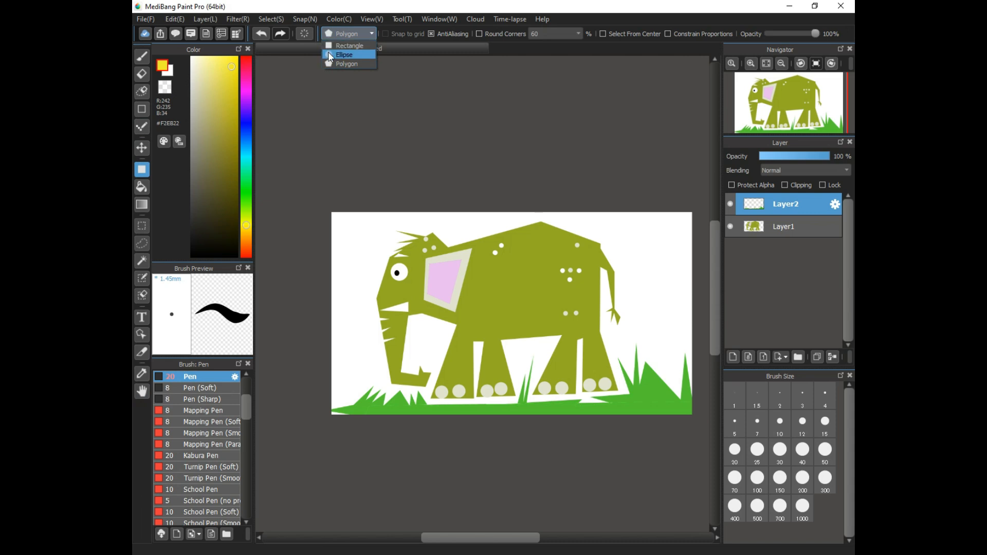
{"action": "left_click", "coordinate": [144, 57]}
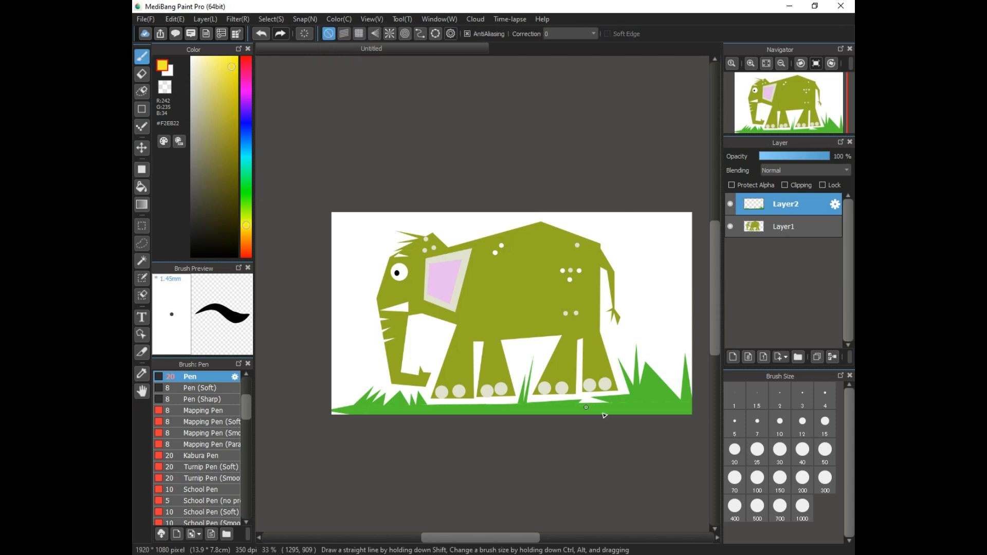
{"action": "left_click", "coordinate": [736, 452]}
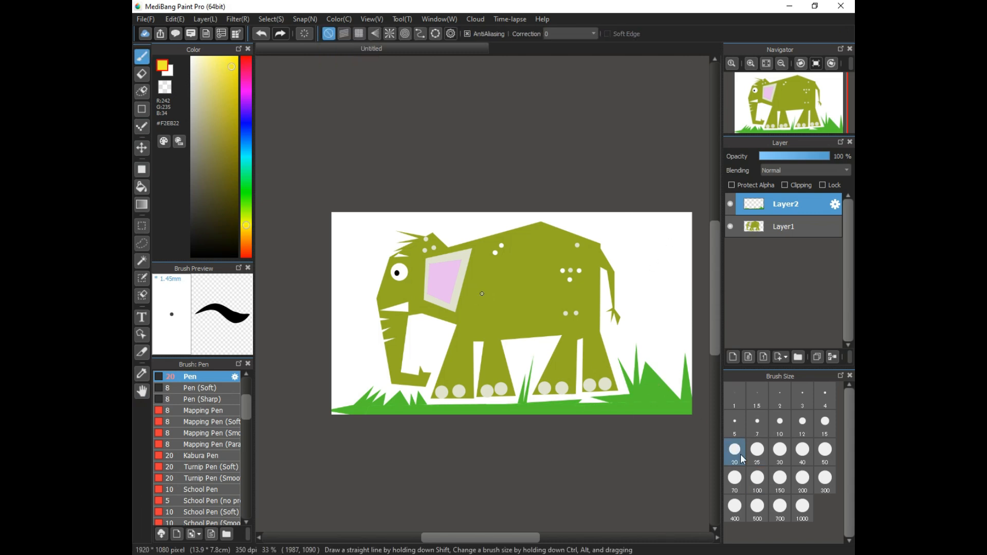
{"action": "left_click", "coordinate": [650, 379]}
{"action": "left_click", "coordinate": [647, 388]}
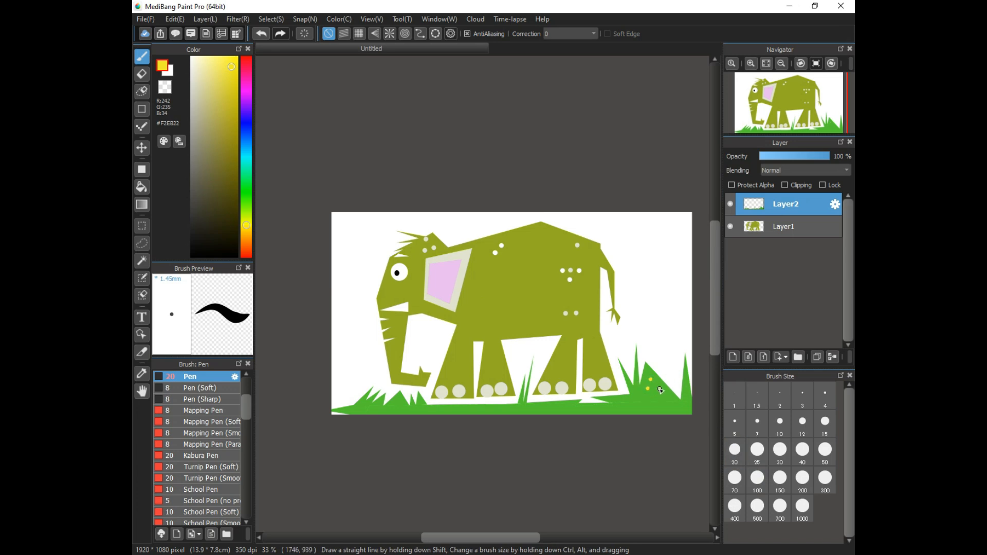
{"action": "left_click", "coordinate": [667, 359]}
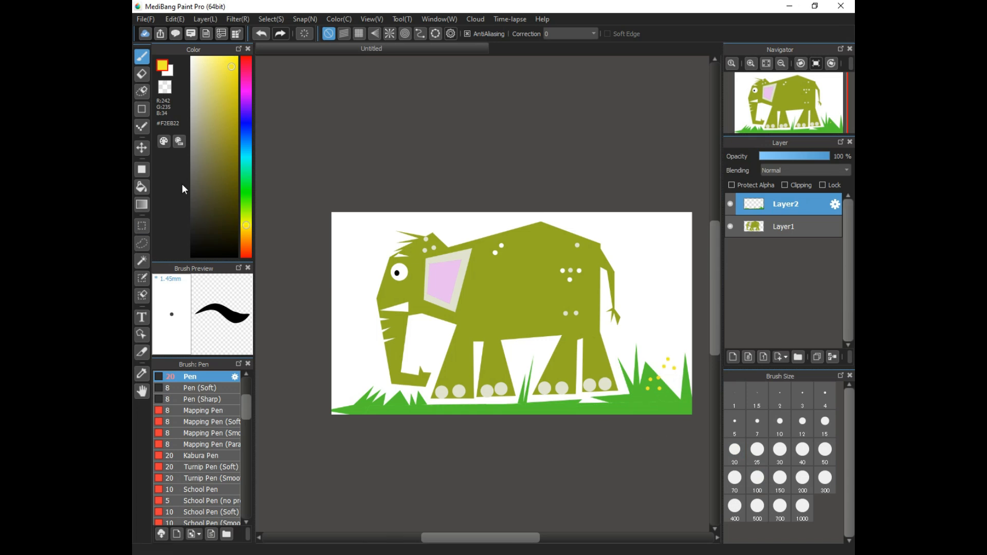
Dot pink (#F222B0) flowers among the upper yellow ones and around the grass in front of the elephant's trunk.
{"action": "left_click", "coordinate": [246, 78]}
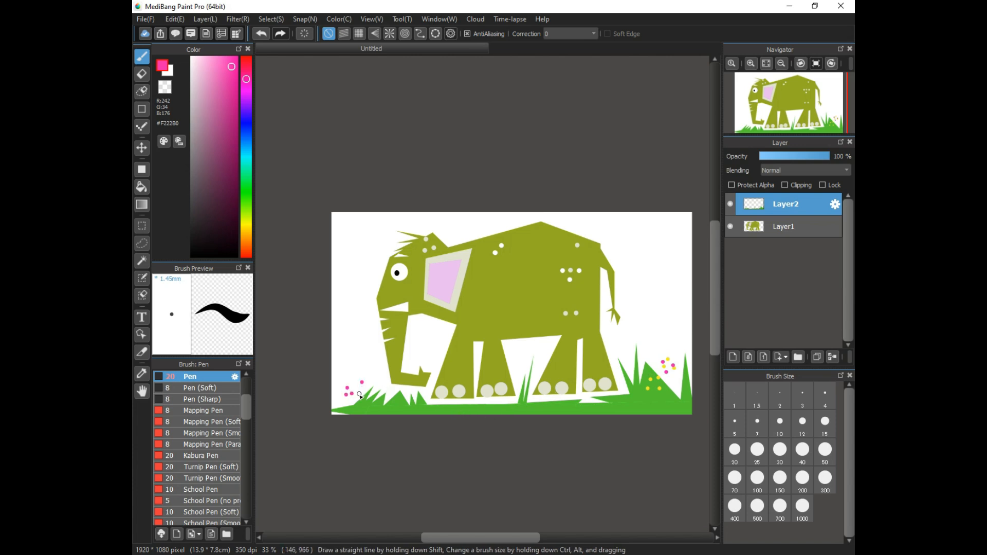
{"action": "left_click", "coordinate": [379, 386]}
{"action": "left_click", "coordinate": [229, 159]}
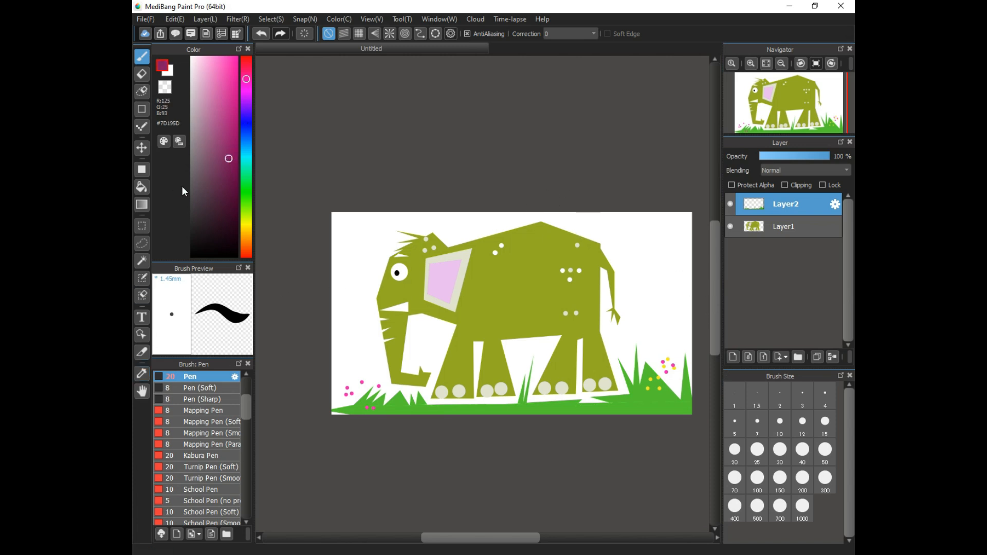
Start a foliage polygon in darker green #22A507 from the canvas's top edge, with jagged leaf points above the elephant's tail.
{"action": "left_click", "coordinate": [142, 169]}
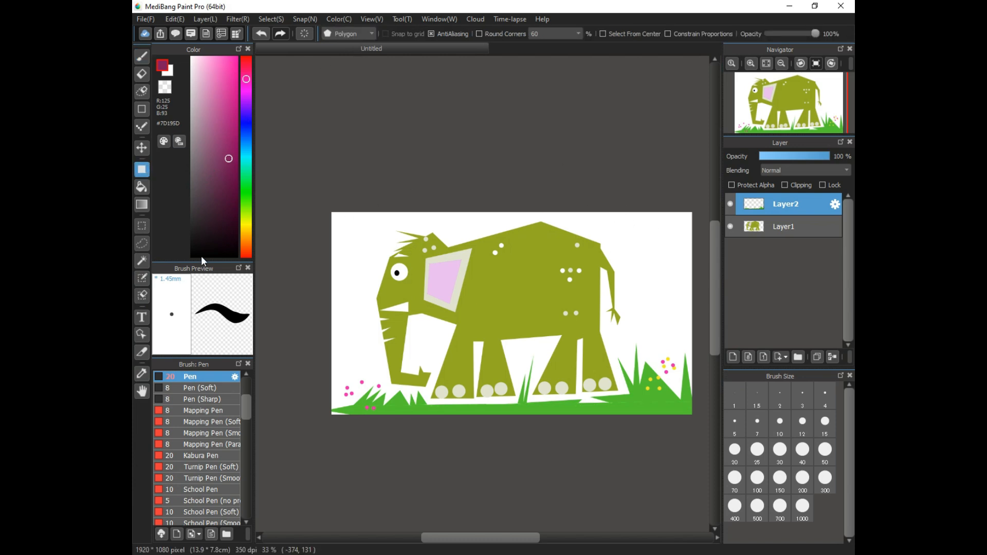
{"action": "left_click", "coordinate": [246, 197]}
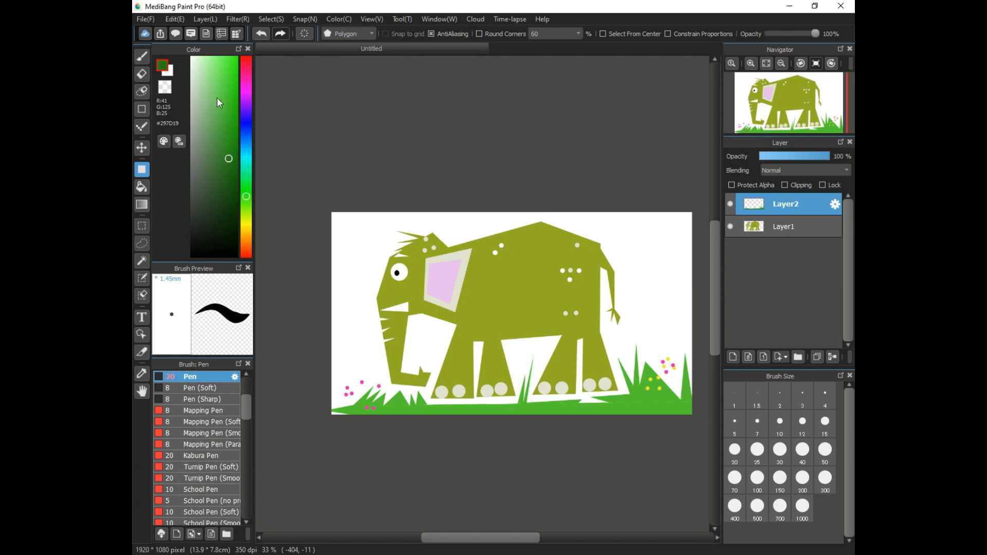
{"action": "left_click", "coordinate": [236, 128]}
{"action": "left_click", "coordinate": [610, 235]}
{"action": "left_click", "coordinate": [635, 225]}
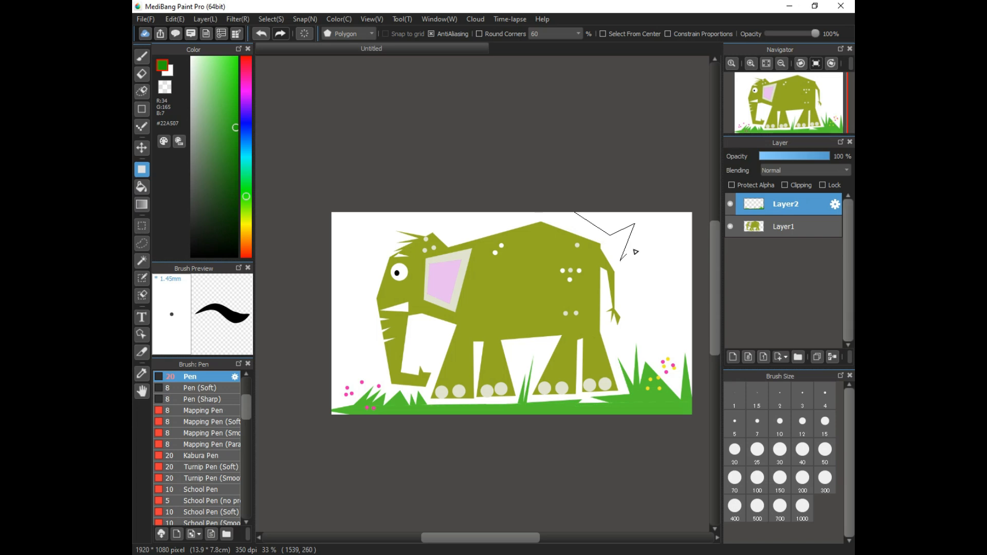
{"action": "left_click", "coordinate": [641, 240]}
{"action": "left_click", "coordinate": [623, 275]}
{"action": "left_click", "coordinate": [643, 251]}
{"action": "left_click", "coordinate": [628, 284]}
Finish the foliage polygon with a short zigzag to the canvas's right edge, closing it around the upper right corner.
{"action": "left_click", "coordinate": [653, 255]}
{"action": "left_click", "coordinate": [672, 264]}
{"action": "left_click", "coordinate": [673, 249]}
{"action": "left_click", "coordinate": [692, 251]}
{"action": "left_click", "coordinate": [692, 210]}
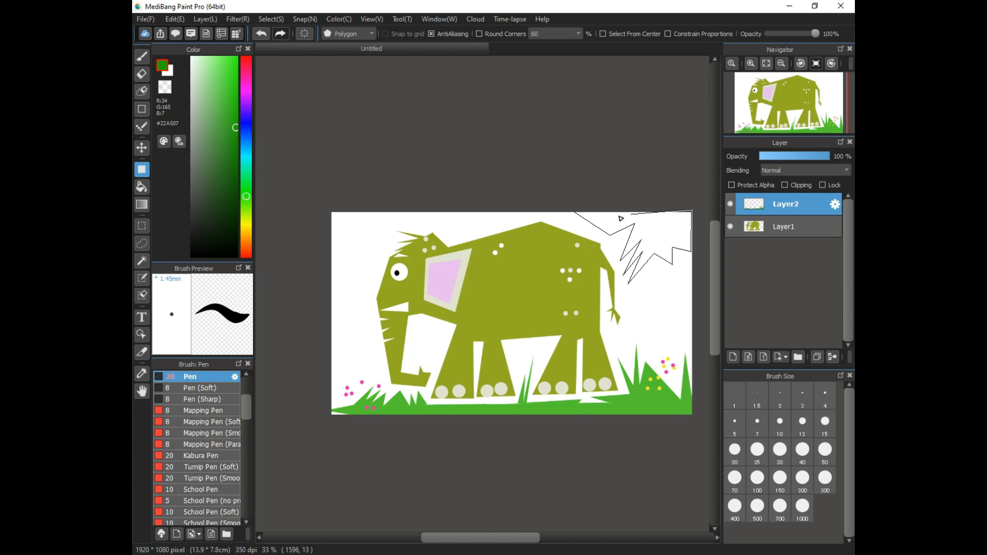
{"action": "left_click", "coordinate": [574, 213]}
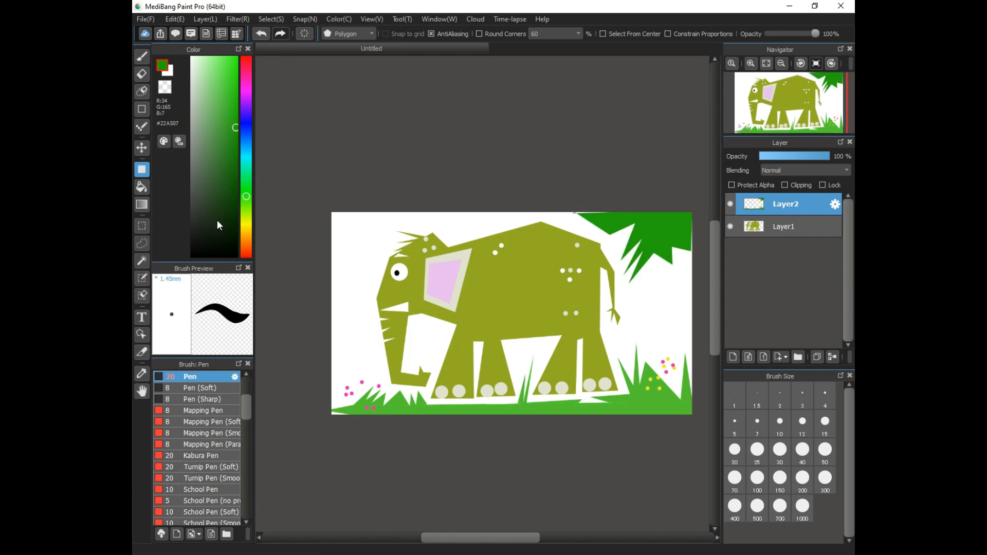
Start a brown (#B55E22) tree trunk polygon, outlining its left side from the foliage down to the flowers and its slanted base.
{"action": "left_click", "coordinate": [244, 242]}
{"action": "left_click", "coordinate": [229, 114]}
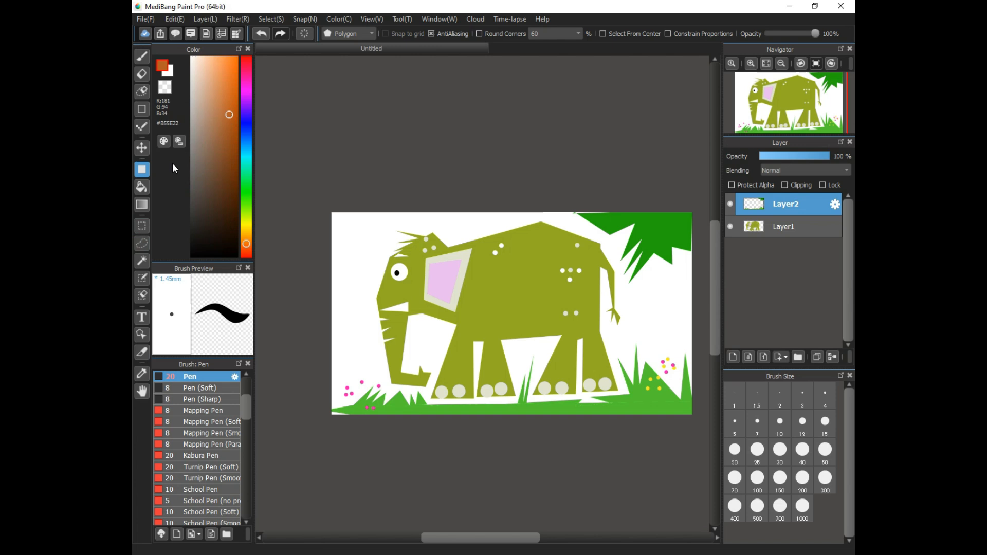
{"action": "left_click", "coordinate": [662, 259]}
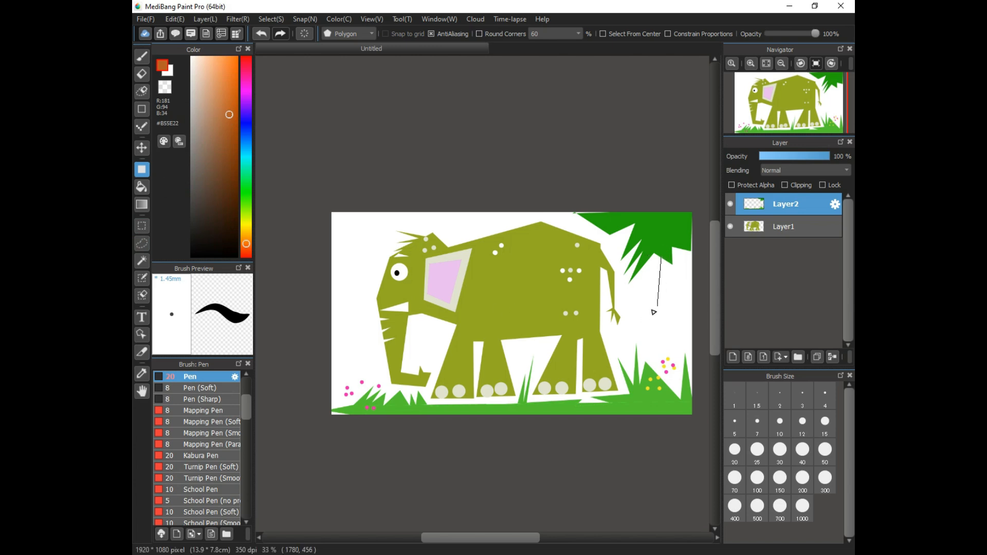
{"action": "left_click", "coordinate": [641, 315]}
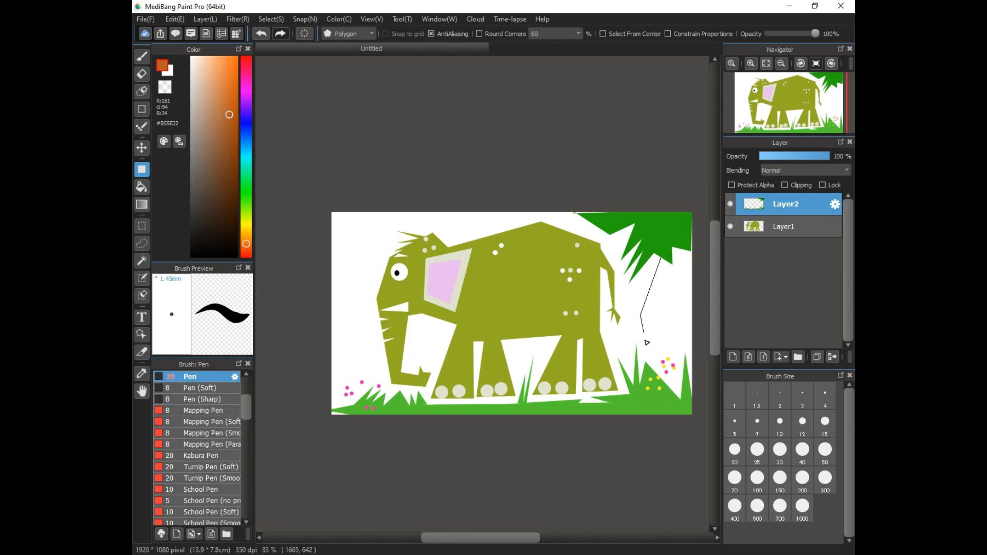
{"action": "left_click", "coordinate": [649, 367]}
{"action": "left_click", "coordinate": [682, 341]}
Finish the trunk polygon up its right side with a pointed branch and a forked top overlapping the foliage.
{"action": "left_click", "coordinate": [663, 316]}
{"action": "left_click", "coordinate": [690, 277]}
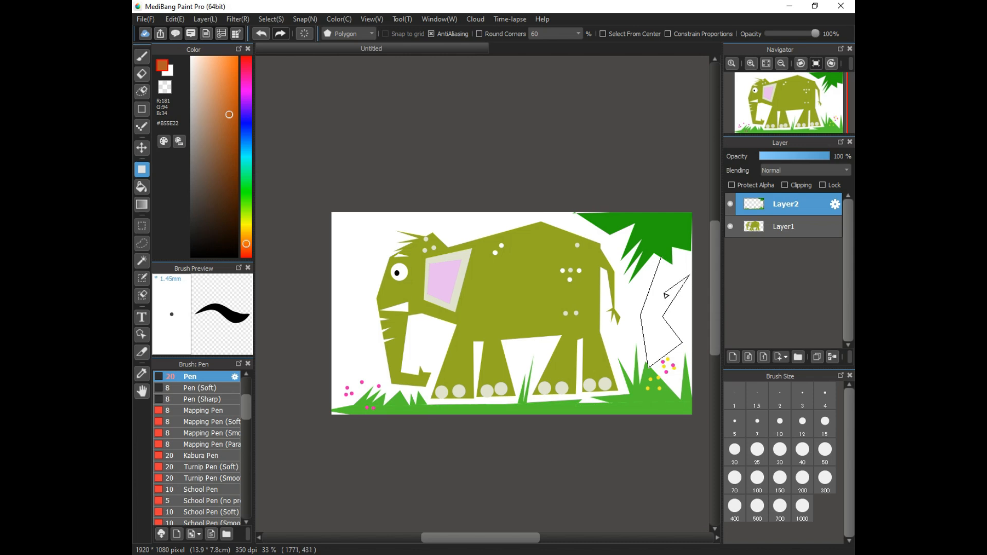
{"action": "left_click", "coordinate": [664, 296]}
{"action": "left_click", "coordinate": [682, 246]}
{"action": "left_click", "coordinate": [669, 248]}
{"action": "left_click", "coordinate": [674, 268]}
{"action": "left_click", "coordinate": [662, 258]}
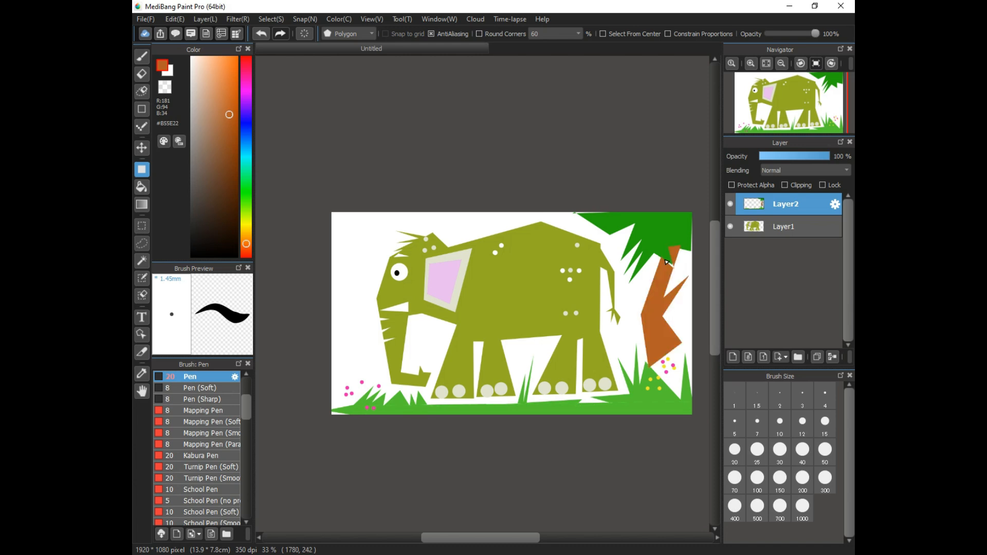
Add a brown triangular root from the trunk's base to the canvas's right edge.
{"action": "left_click", "coordinate": [679, 340]}
{"action": "left_click", "coordinate": [702, 342]}
{"action": "double_click", "coordinate": [666, 352]}
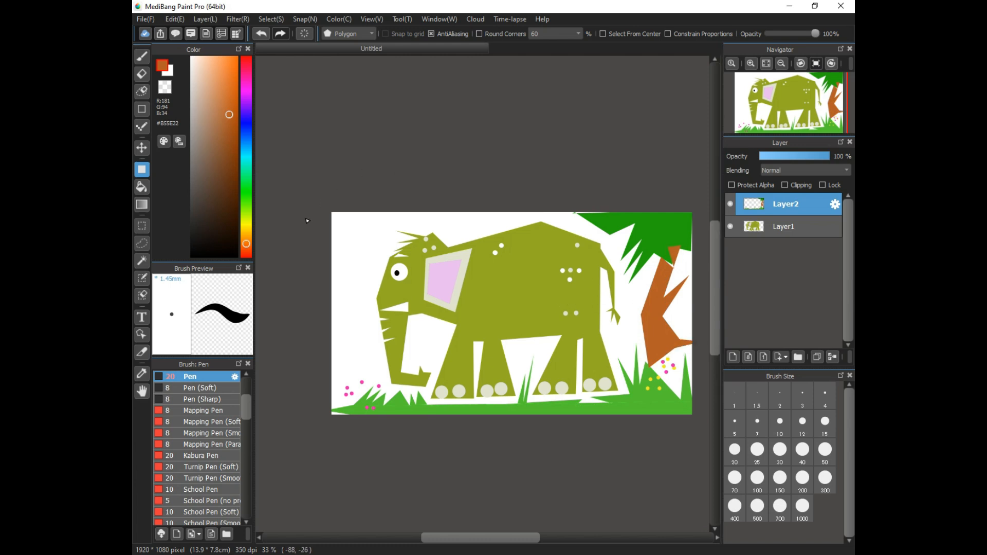
Bucket-fill the white area behind the flowers below the tree trunk with olive green #8EB522.
{"action": "left_click", "coordinate": [244, 234]}
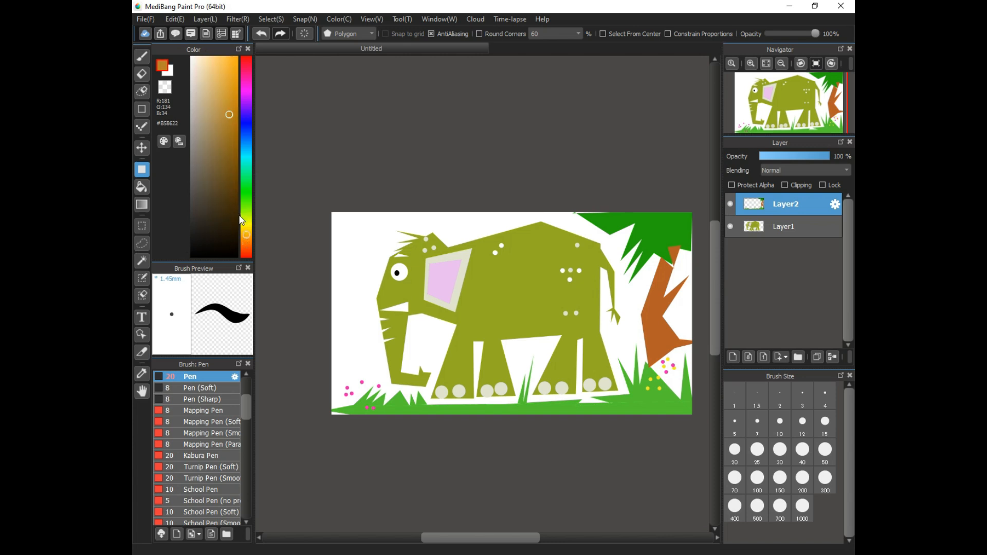
{"action": "left_click", "coordinate": [244, 216]}
{"action": "left_click", "coordinate": [142, 188]}
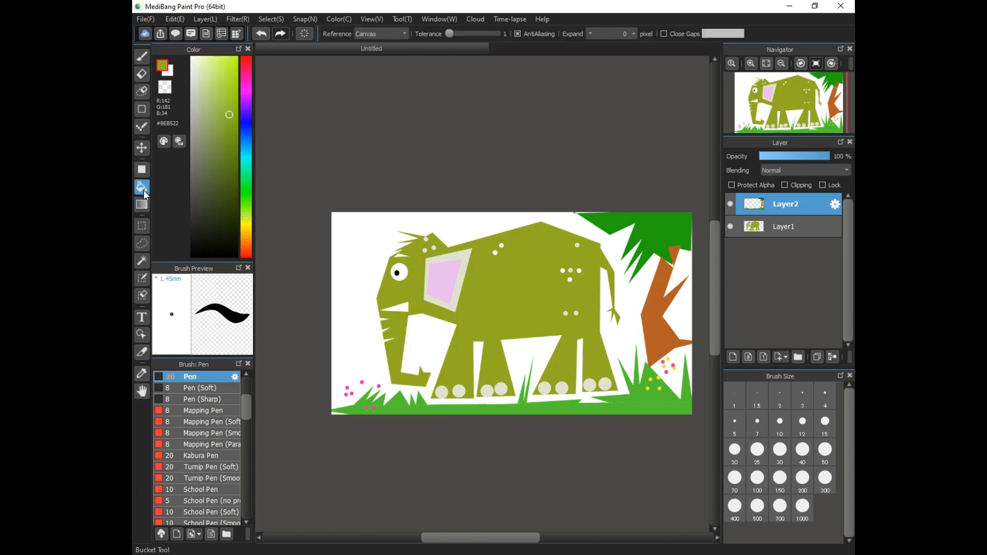
{"action": "left_click", "coordinate": [679, 376]}
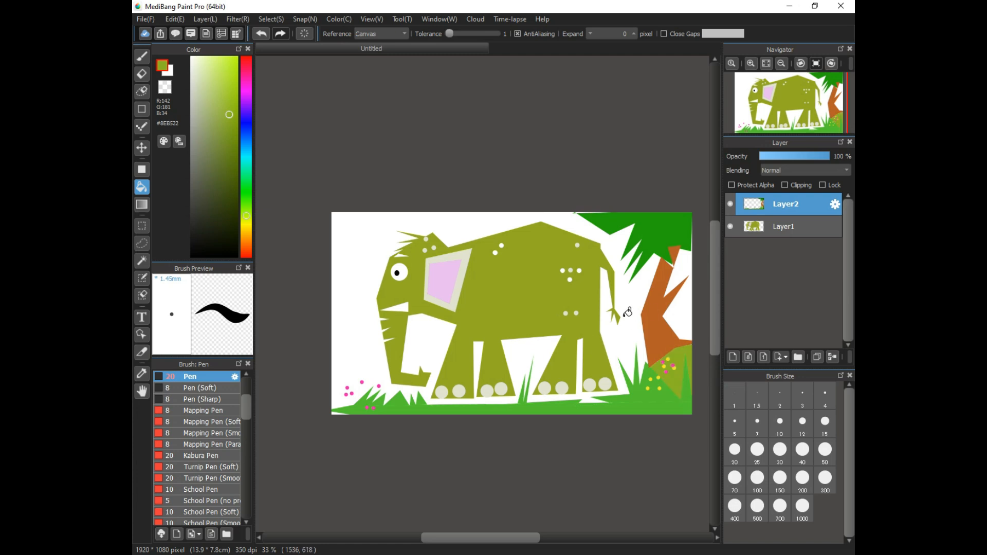